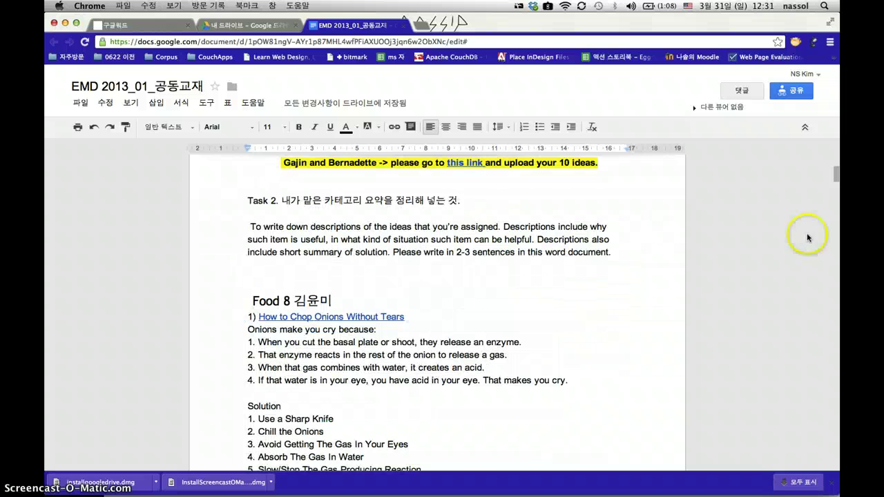
- Review the introduction, the linked category contents list and the homework section in EMD 2013_01_공동교재
{"action": "left_click_drag", "start_coordinate": [836, 179], "coordinate": [837, 156]}
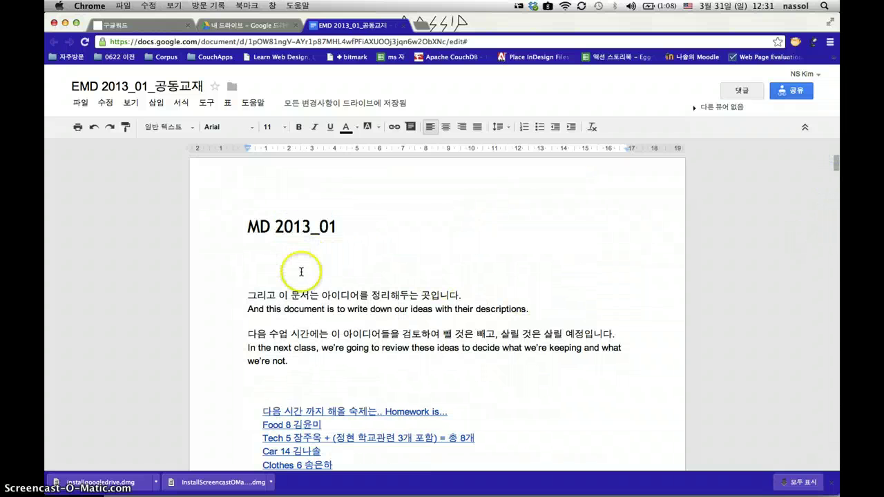
{"action": "left_click", "coordinate": [301, 272]}
{"action": "scroll", "coordinate": [552, 321], "scroll_direction": "down", "scroll_amount": 2}
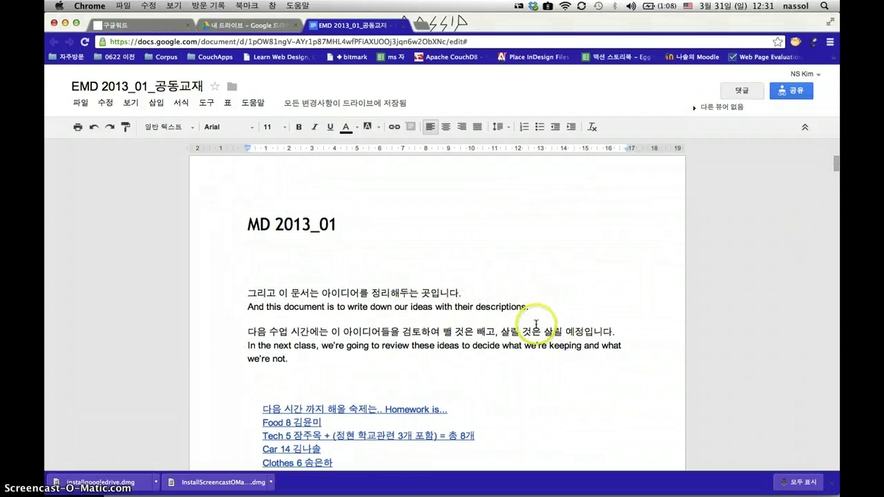
{"action": "left_click", "coordinate": [483, 311]}
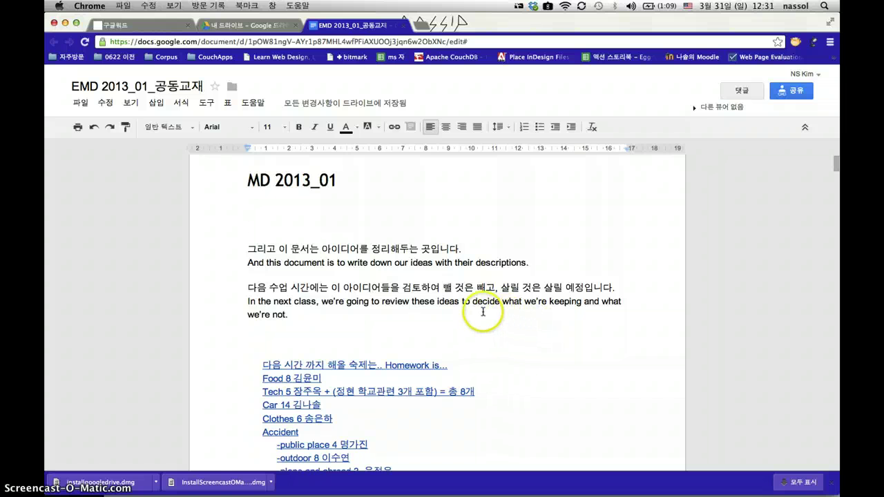
{"action": "scroll", "coordinate": [516, 326], "scroll_direction": "down", "scroll_amount": 4}
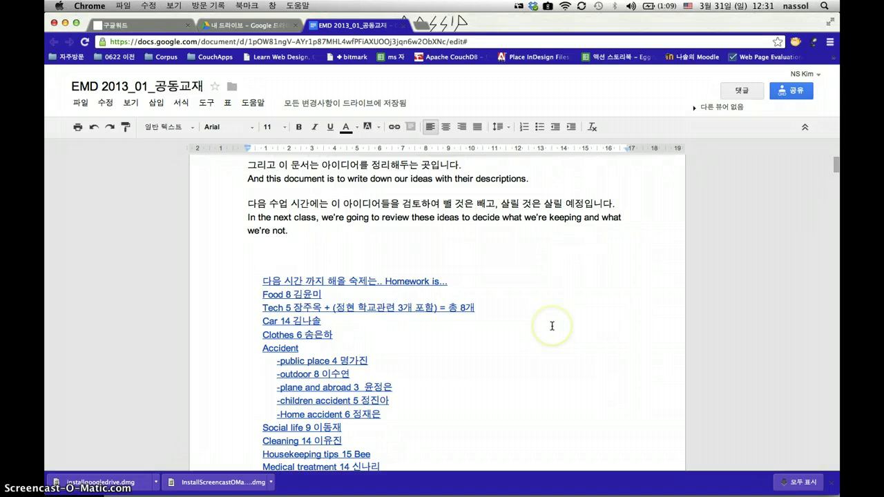
{"action": "scroll", "coordinate": [552, 326], "scroll_direction": "up", "scroll_amount": 4}
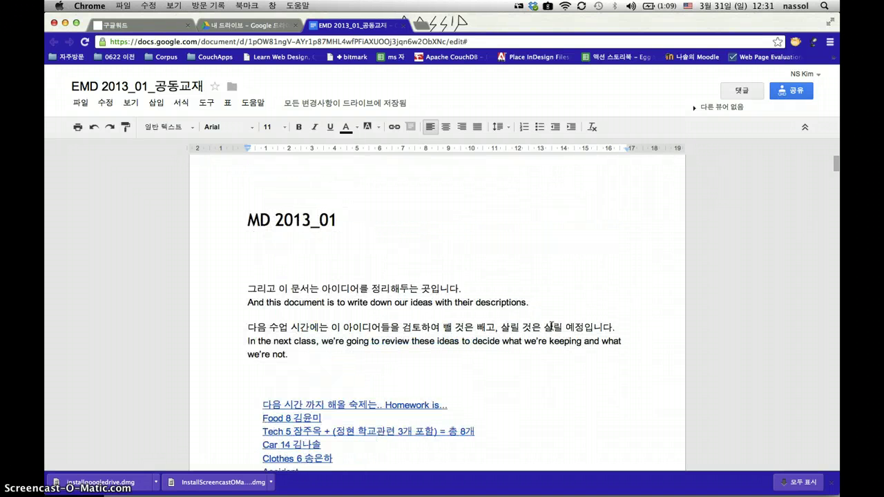
{"action": "scroll", "coordinate": [552, 326], "scroll_direction": "down", "scroll_amount": 6}
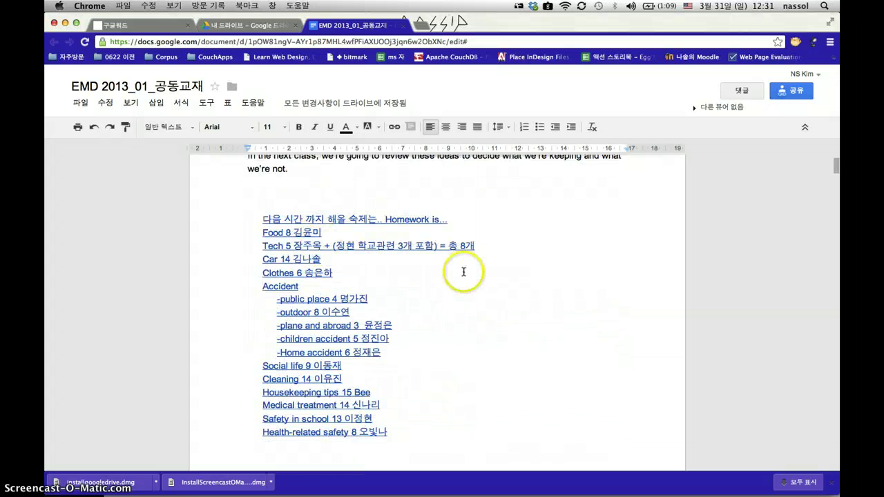
{"action": "scroll", "coordinate": [464, 270], "scroll_direction": "up", "scroll_amount": 3}
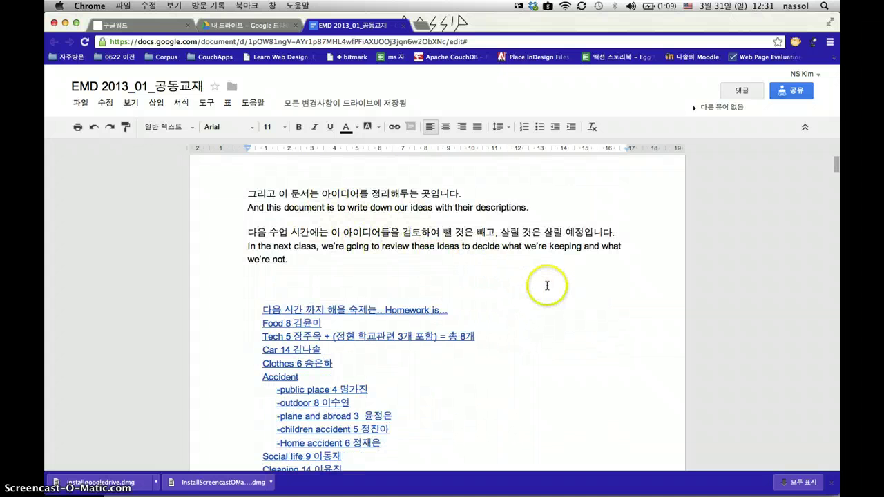
{"action": "scroll", "coordinate": [547, 285], "scroll_direction": "down", "scroll_amount": 10}
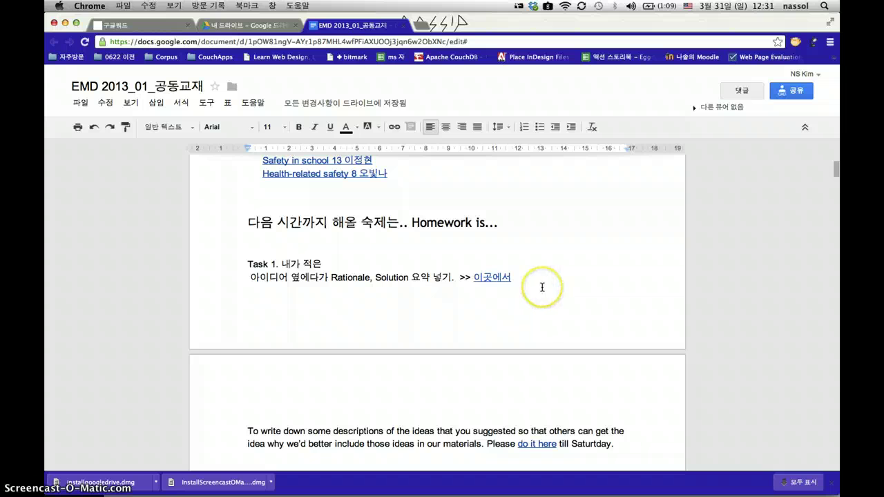
{"action": "scroll", "coordinate": [518, 282], "scroll_direction": "down", "scroll_amount": 1}
{"action": "scroll", "coordinate": [449, 271], "scroll_direction": "up", "scroll_amount": 4}
- Follow the Medical treatment entry in the contents list to its section, and return to the contents list
{"action": "left_click", "coordinate": [354, 257]}
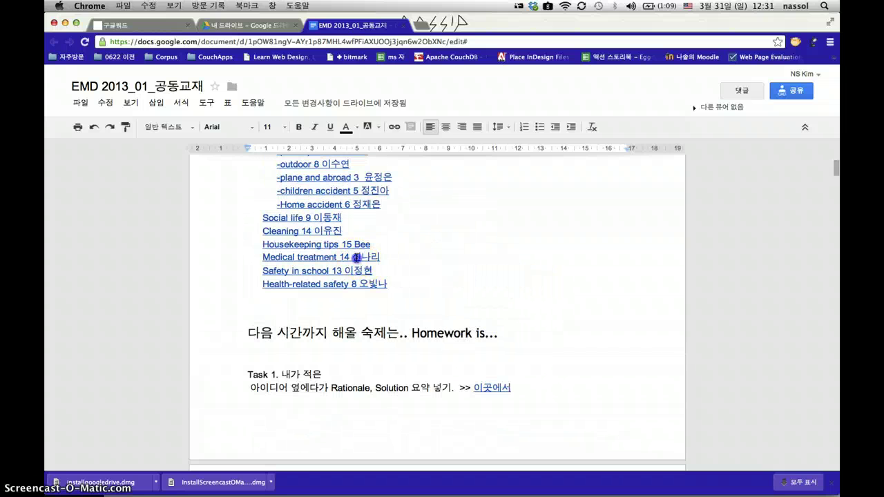
{"action": "left_click", "coordinate": [358, 277]}
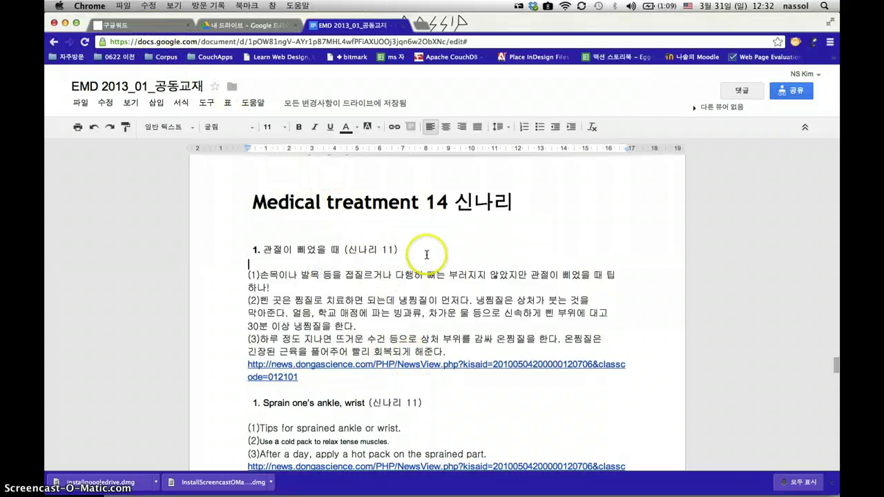
{"action": "scroll", "coordinate": [441, 259], "scroll_direction": "up", "scroll_amount": 20}
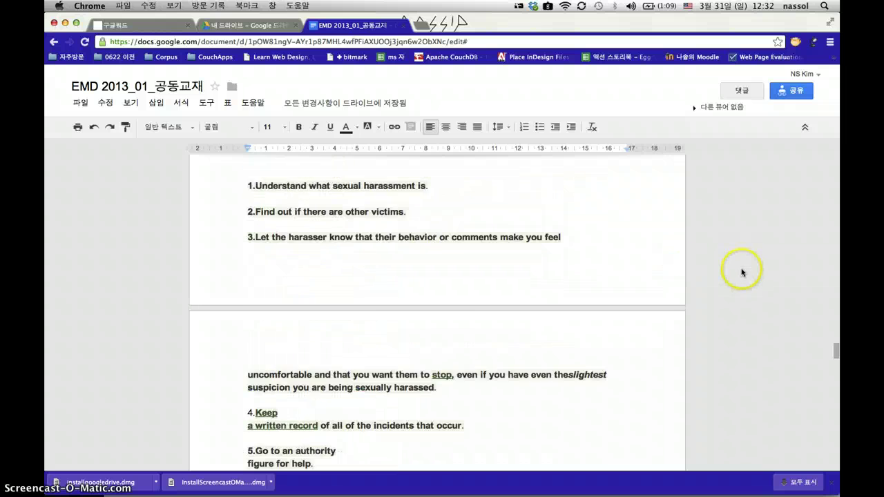
{"action": "scroll", "coordinate": [742, 275], "scroll_direction": "up", "scroll_amount": 20}
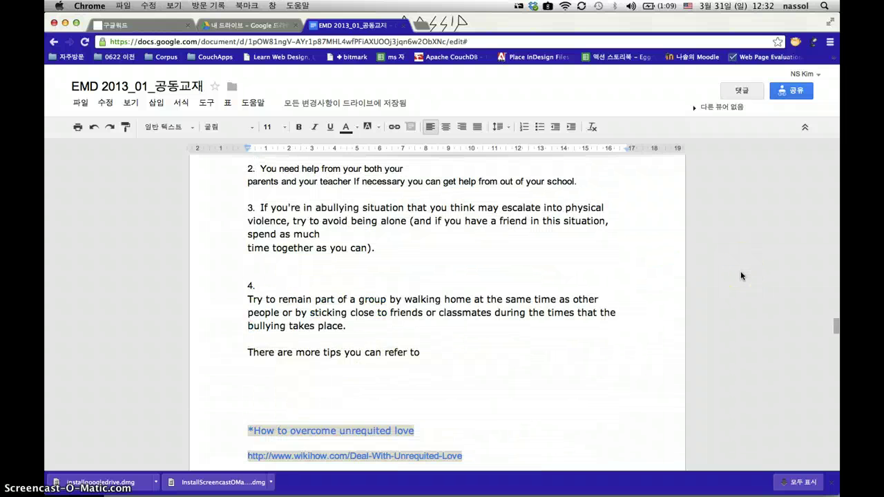
{"action": "left_click_drag", "start_coordinate": [836, 322], "coordinate": [837, 146]}
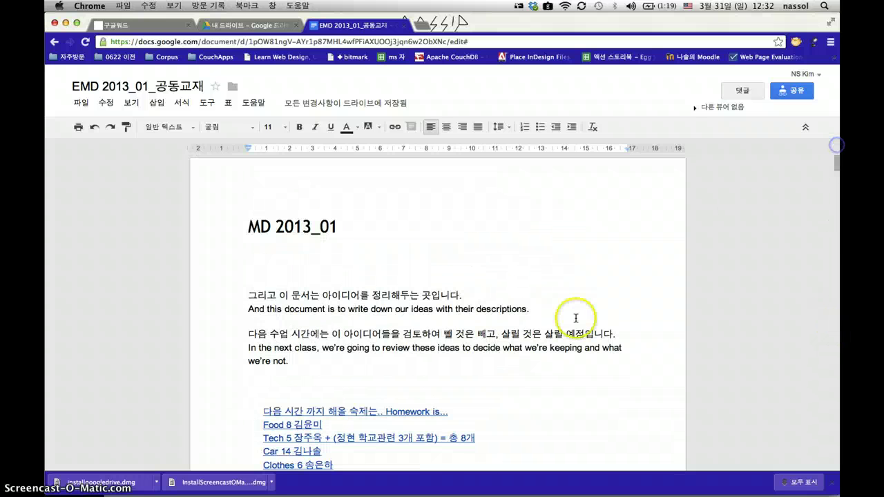
{"action": "scroll", "coordinate": [565, 331], "scroll_direction": "down", "scroll_amount": 3}
{"action": "scroll", "coordinate": [565, 332], "scroll_direction": "down", "scroll_amount": 2}
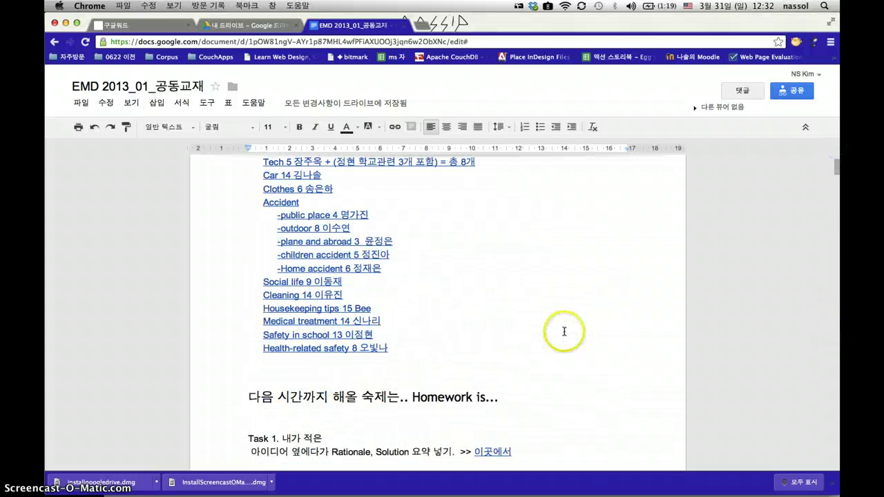
{"action": "left_click", "coordinate": [150, 26]}
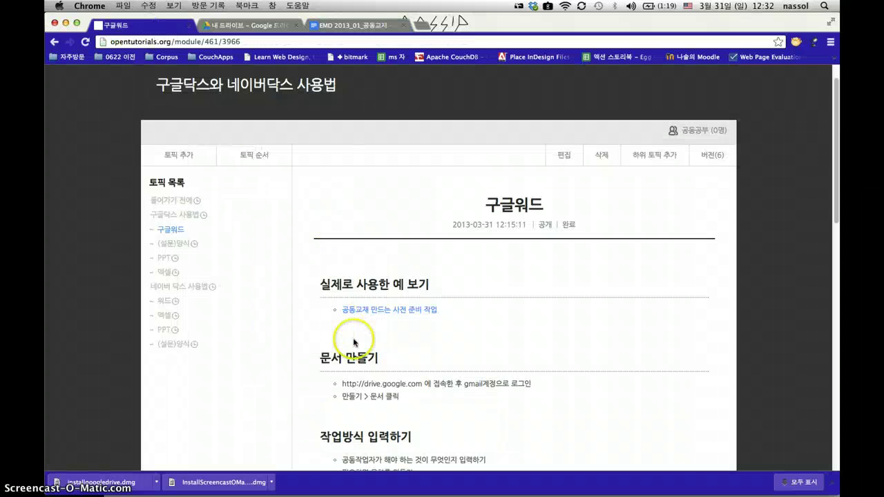
{"action": "scroll", "coordinate": [401, 325], "scroll_direction": "down", "scroll_amount": 2}
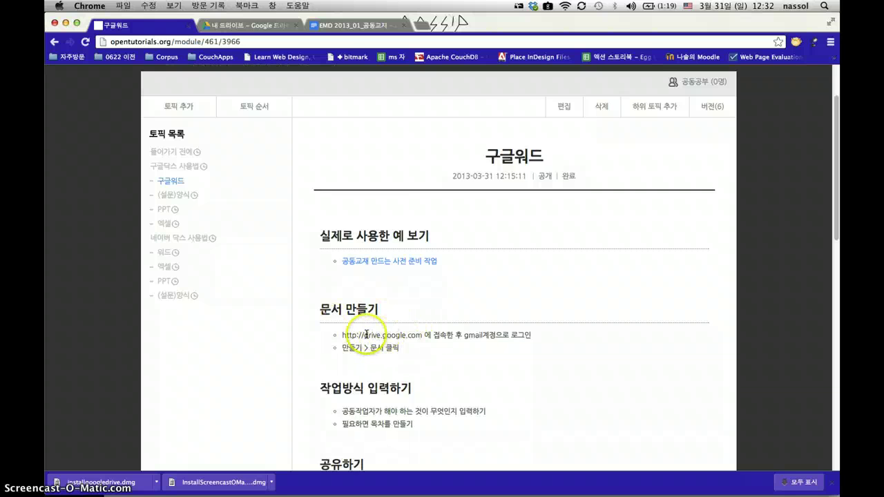
{"action": "scroll", "coordinate": [366, 311], "scroll_direction": "down", "scroll_amount": 2}
{"action": "scroll", "coordinate": [375, 311], "scroll_direction": "down", "scroll_amount": 3}
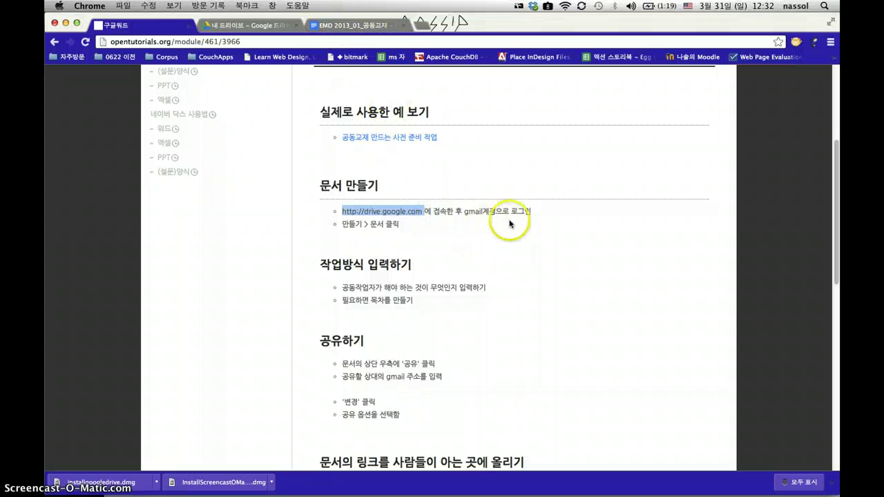
- Switch to Google Drive and create a new blank text document
{"action": "left_click", "coordinate": [248, 26]}
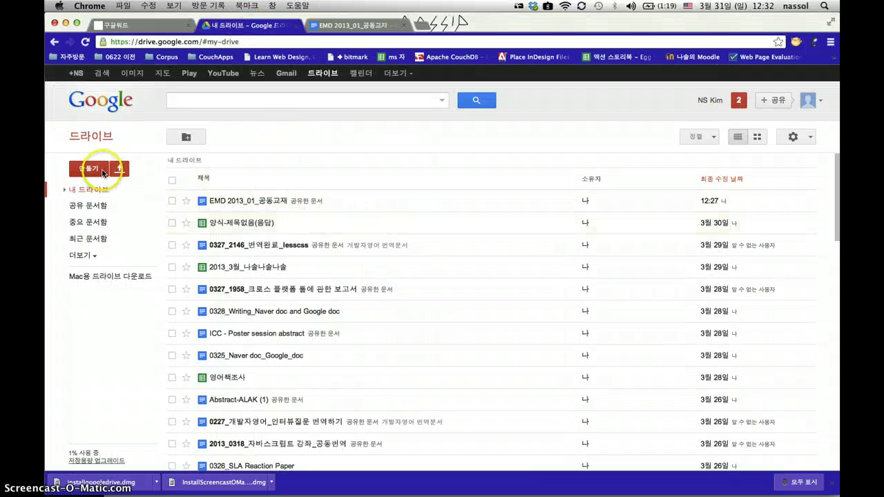
{"action": "left_click", "coordinate": [96, 171]}
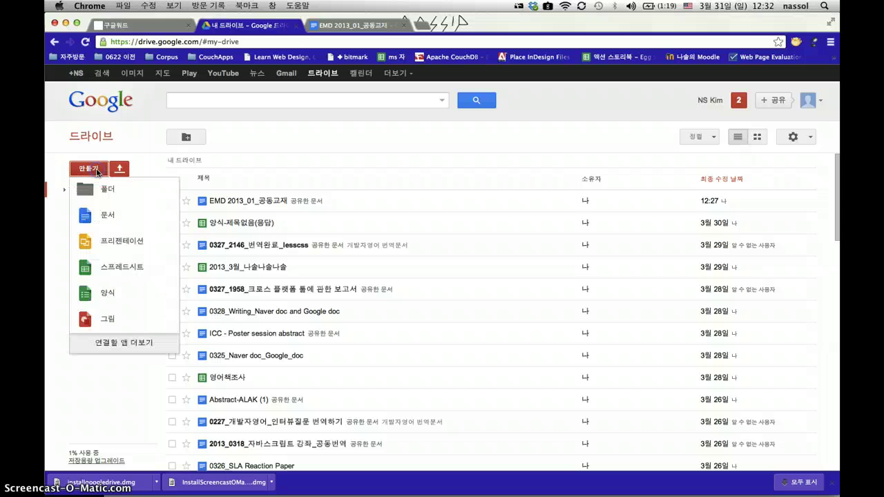
{"action": "left_click", "coordinate": [108, 217]}
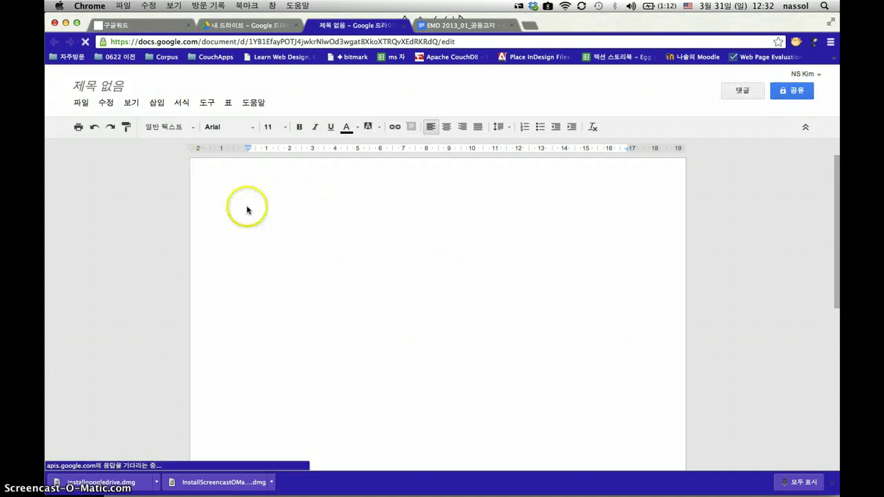
- Highlight the homework section in EMD 2013_01_공동교재, from its heading through the Task 1 English instructions, as an example of work directions
{"action": "left_click", "coordinate": [464, 27]}
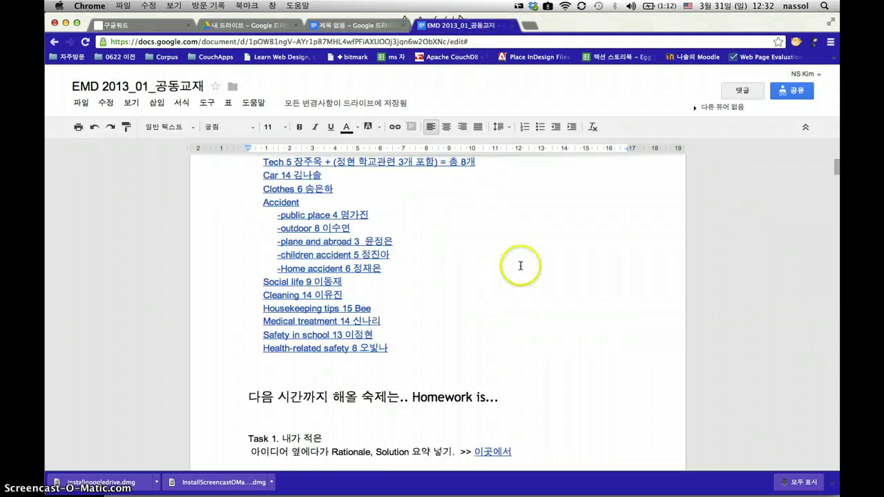
{"action": "scroll", "coordinate": [522, 266], "scroll_direction": "down", "scroll_amount": 5}
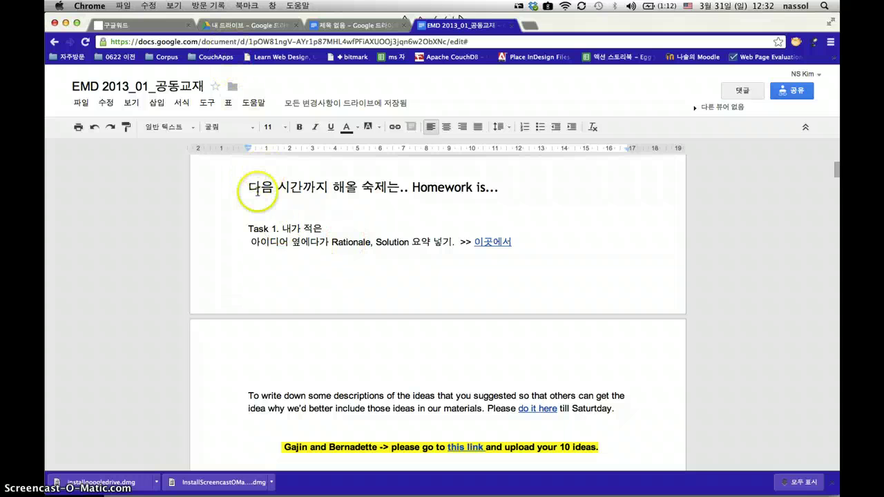
{"action": "left_click_drag", "start_coordinate": [245, 183], "coordinate": [637, 416]}
{"action": "scroll", "coordinate": [634, 406], "scroll_direction": "up", "scroll_amount": 1}
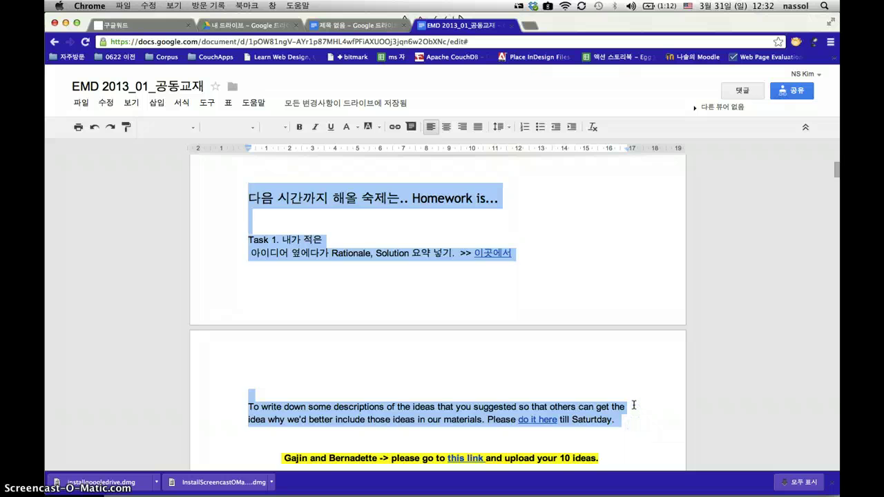
{"action": "scroll", "coordinate": [635, 406], "scroll_direction": "down", "scroll_amount": 2}
{"action": "scroll", "coordinate": [634, 406], "scroll_direction": "up", "scroll_amount": 1}
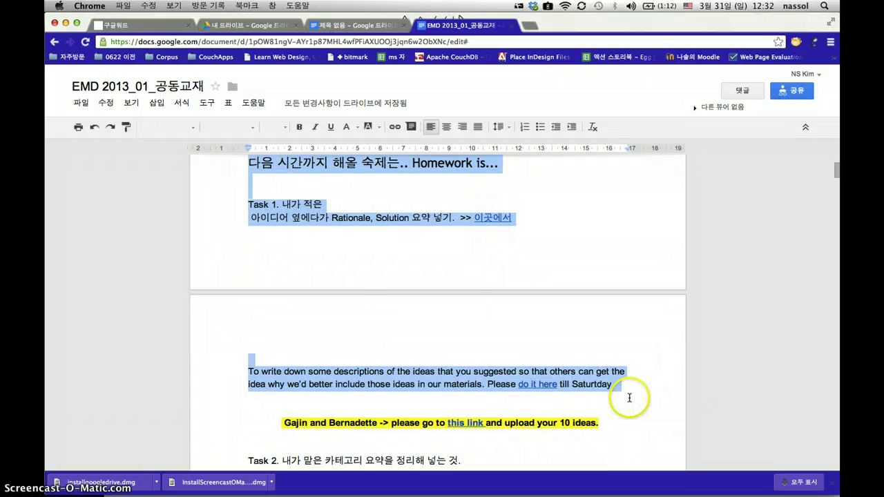
{"action": "mouse_move", "coordinate": [622, 373]}
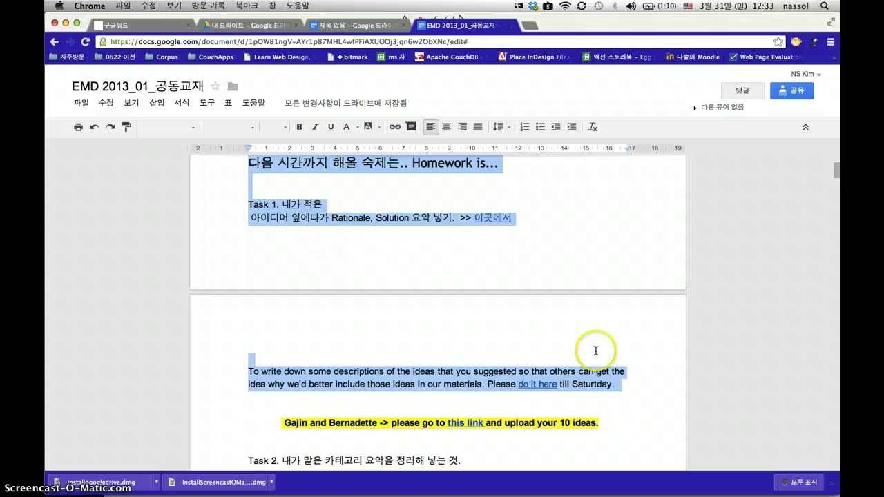
- In the untitled document, enter 공동교재 아이디어 모으는 문서 as a large styled title, followed by 공동작업자가 할 일. and three empty dash items
{"action": "left_click", "coordinate": [341, 28]}
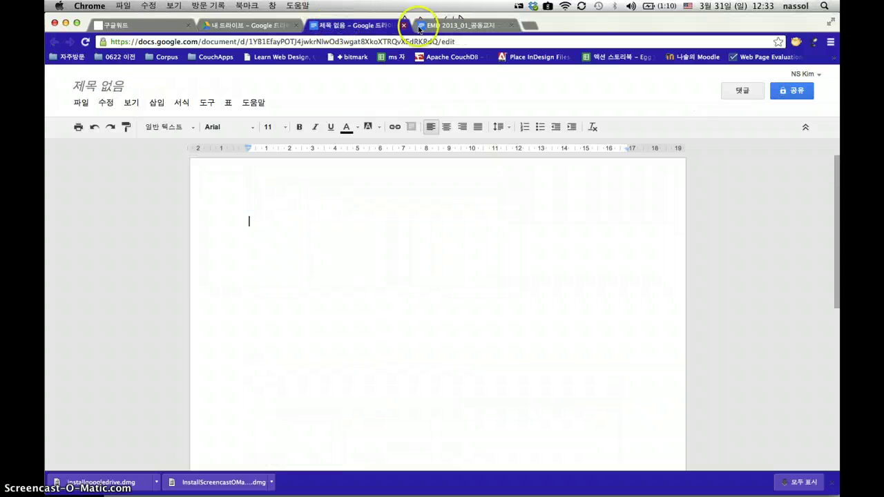
{"action": "type", "text": "wkr"}
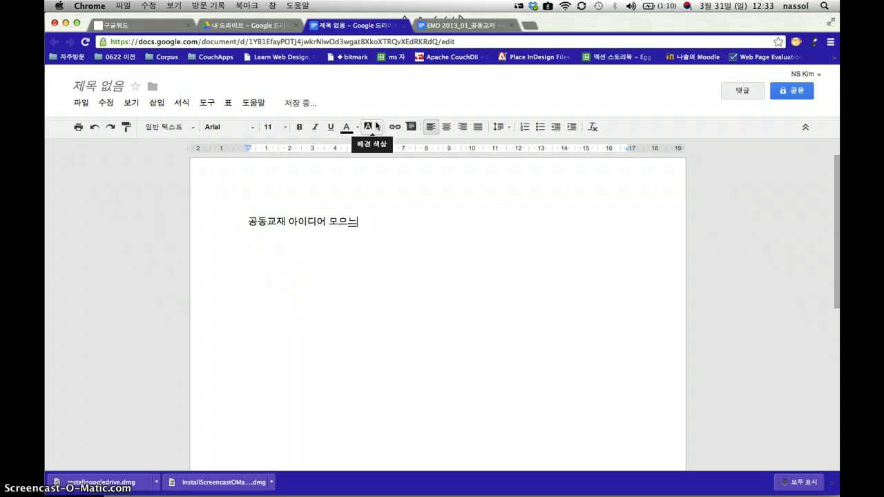
{"action": "left_click", "coordinate": [163, 127]}
{"action": "left_click", "coordinate": [173, 187]}
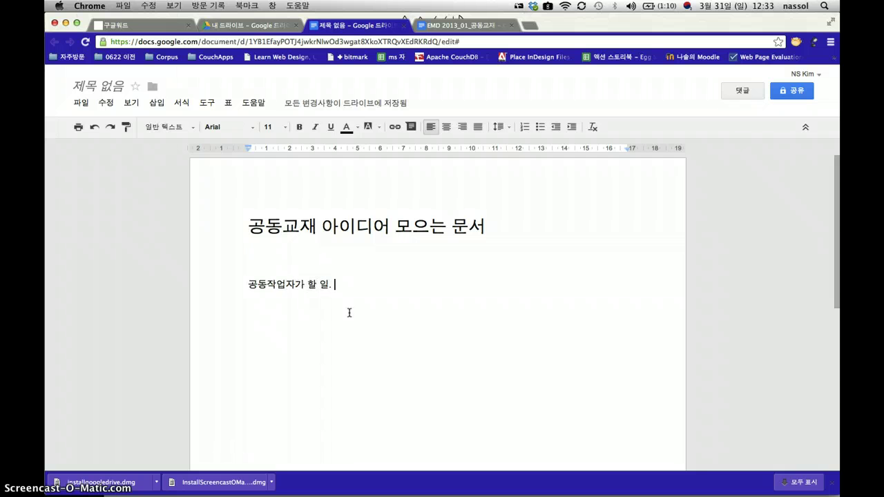
{"action": "key", "text": "Return"}
{"action": "key", "text": "Return"}
- Return to the 구글워드 tutorial page and read the 작업방식 입력하기 items on collaborator tasks and the optional contents list
{"action": "left_click", "coordinate": [246, 31]}
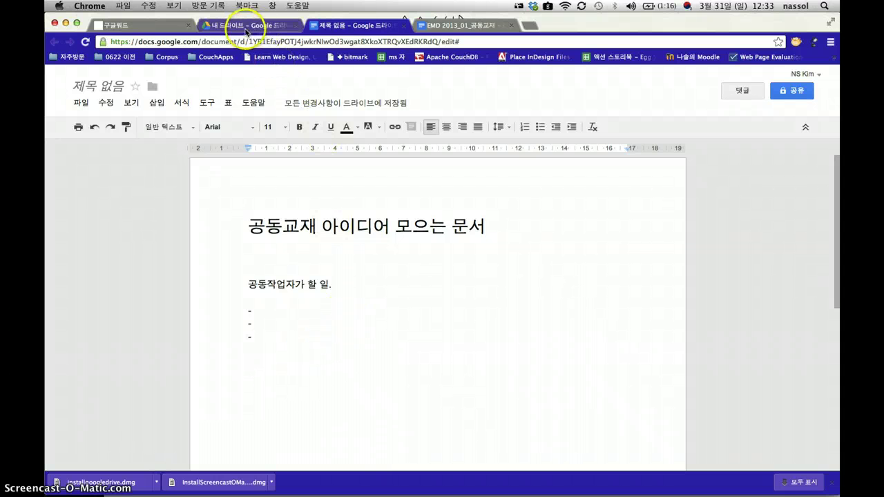
{"action": "left_click", "coordinate": [148, 26]}
{"action": "left_click", "coordinate": [405, 295]}
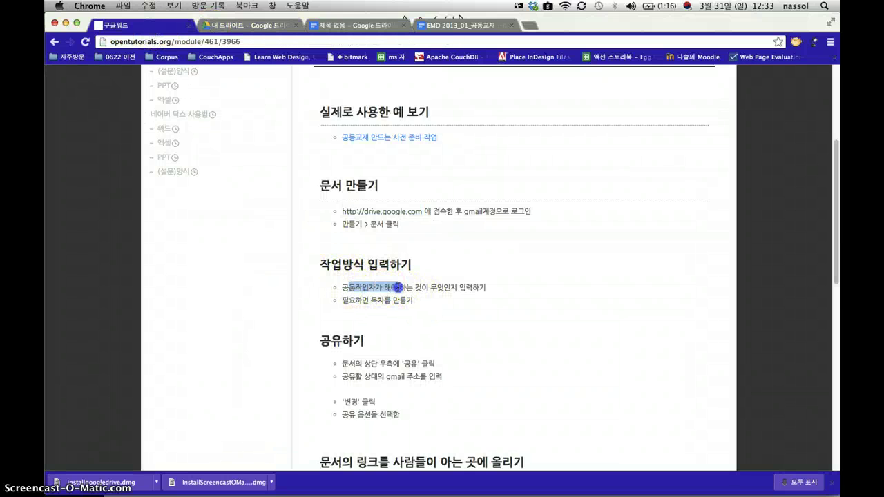
{"action": "left_click", "coordinate": [507, 291]}
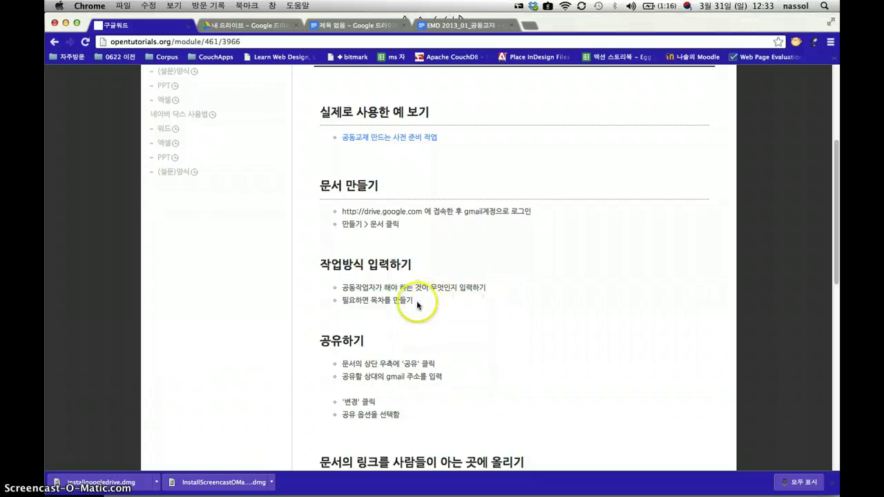
- Check the contents list in EMD 2013_01_공동교재 as an example and follow its Clothes entry to the linked section
{"action": "left_click", "coordinate": [345, 25]}
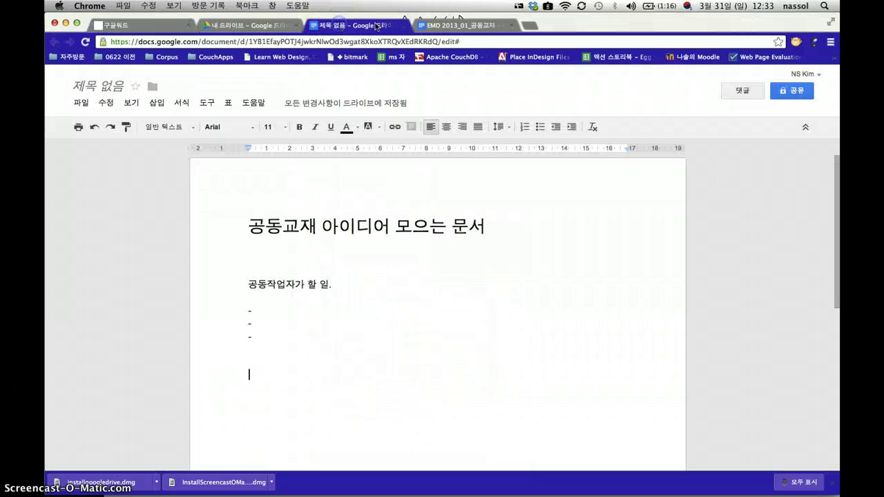
{"action": "left_click", "coordinate": [450, 25]}
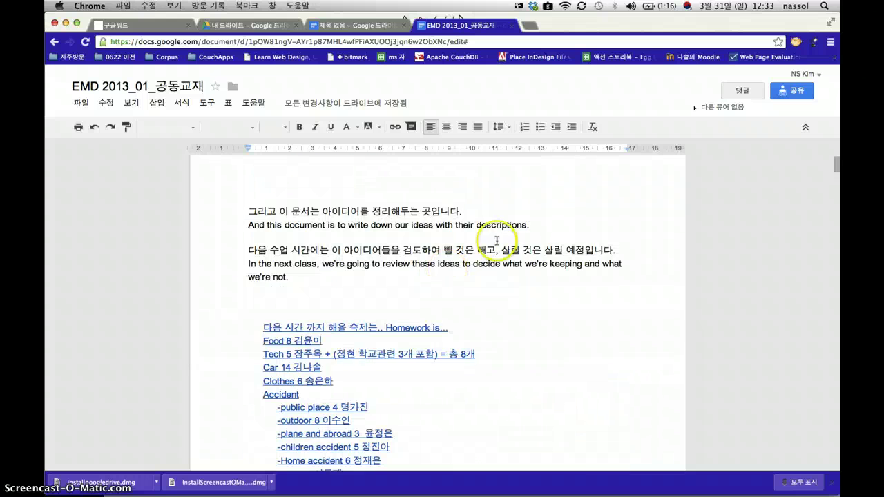
{"action": "scroll", "coordinate": [435, 359], "scroll_direction": "down", "scroll_amount": 5}
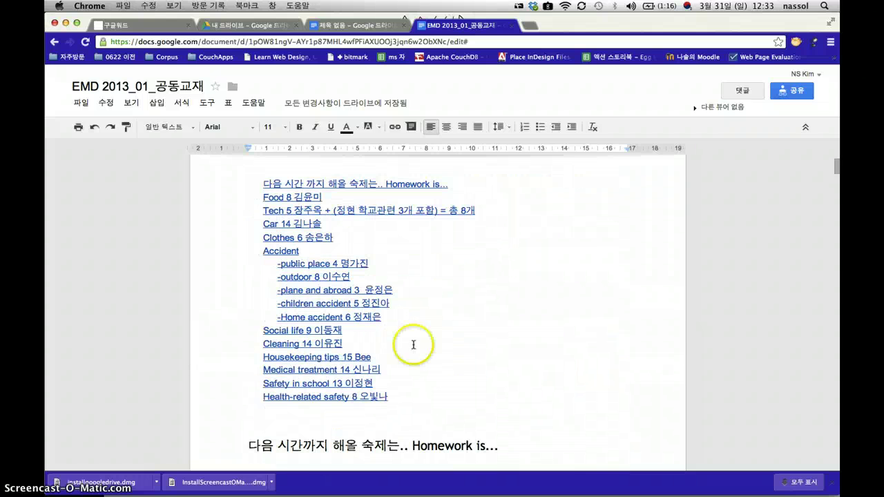
{"action": "left_click", "coordinate": [311, 238]}
{"action": "left_click", "coordinate": [329, 257]}
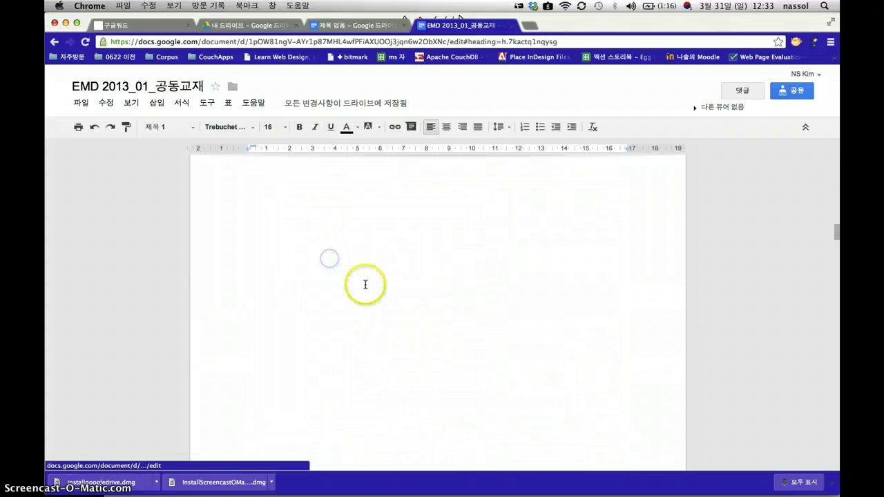
- In the untitled document, enter three collaborators' names on separate lines below the dash items
{"action": "left_click", "coordinate": [346, 26]}
{"action": "left_click", "coordinate": [257, 389]}
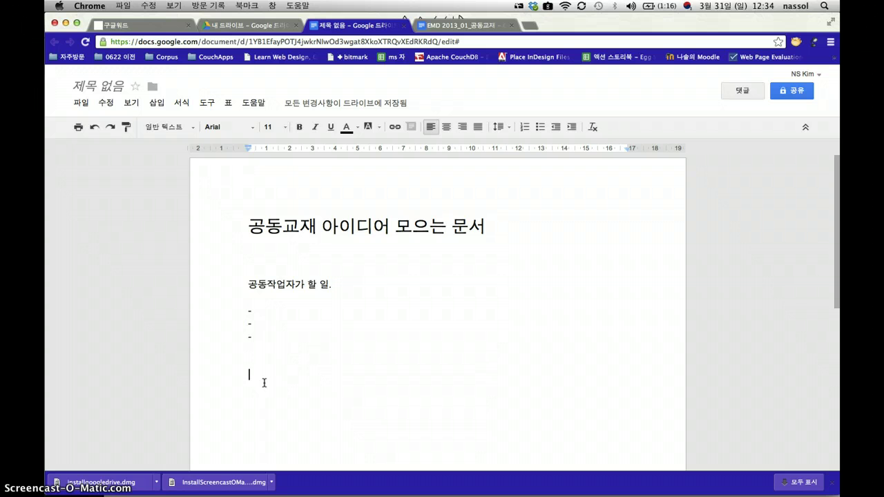
{"action": "type", "text": "쇠"}
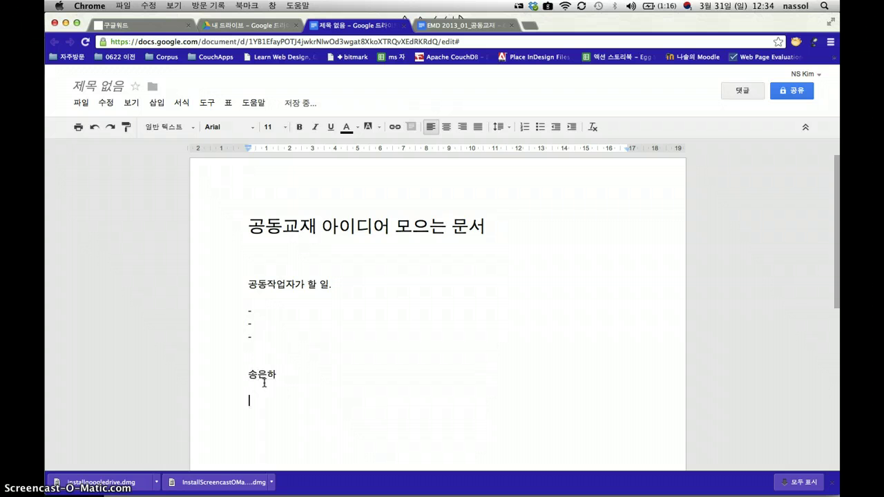
{"action": "type", "text": "정"}
{"action": "scroll", "coordinate": [264, 382], "scroll_direction": "down", "scroll_amount": 3}
- Add several blank lines after the first and second collaborator names to leave writing space between them
{"action": "left_click", "coordinate": [291, 241]}
{"action": "key", "text": "BackSpace"}
{"action": "type", "text": "해"}
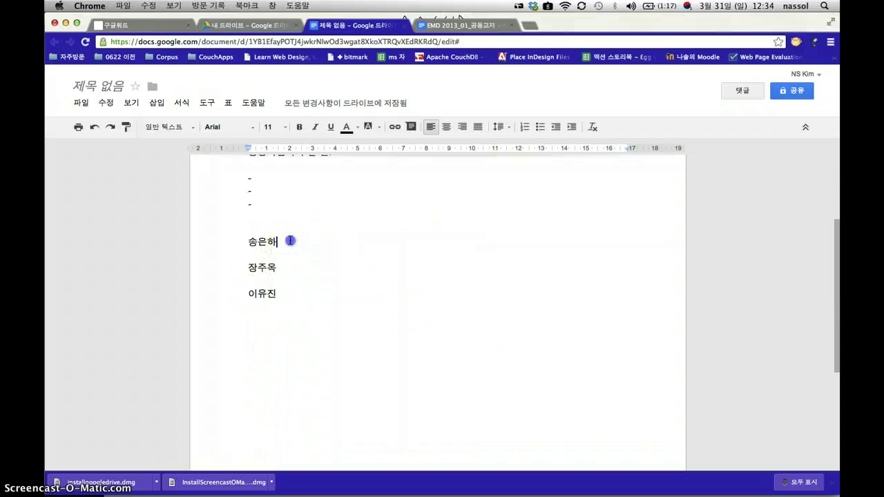
{"action": "key", "text": "Return"}
{"action": "key", "text": "Return"}
{"action": "key", "text": "Return"}
{"action": "key", "text": "Return"}
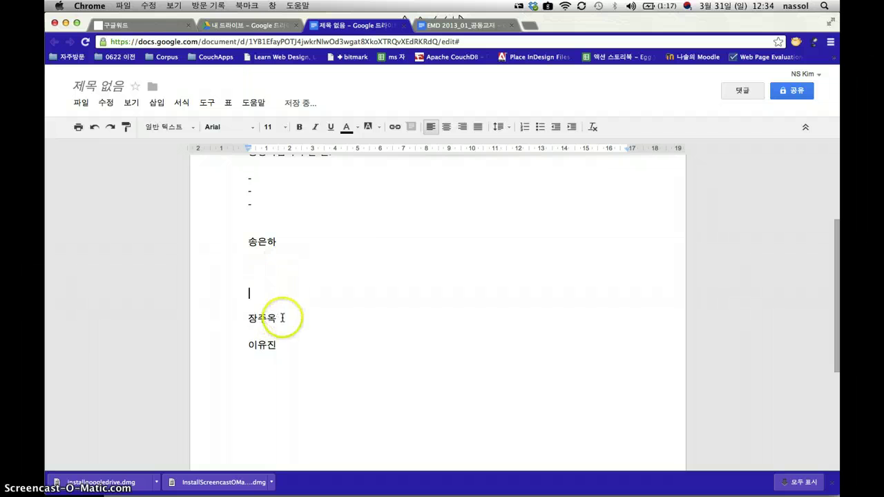
{"action": "left_click", "coordinate": [285, 320]}
{"action": "key", "text": "Return"}
{"action": "key", "text": "Return"}
{"action": "key", "text": "Return"}
{"action": "left_click", "coordinate": [290, 402]}
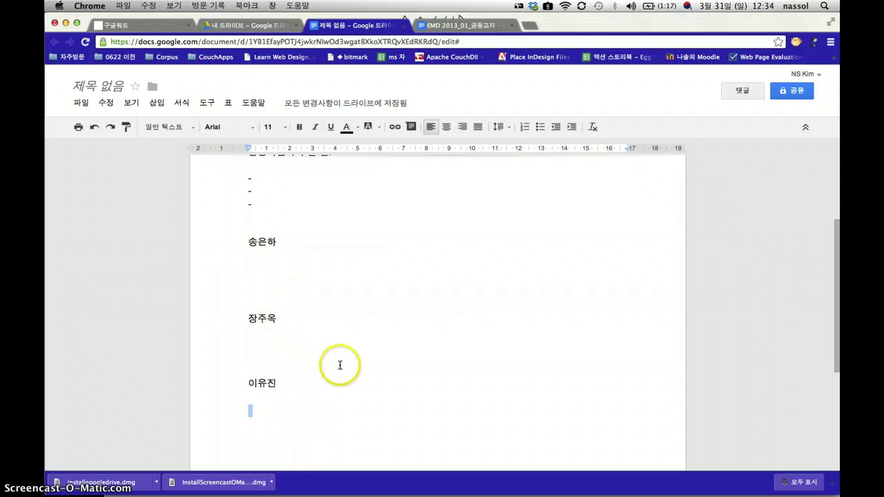
- Apply the 제목 1 style to each of the three collaborator names
{"action": "left_click", "coordinate": [290, 241]}
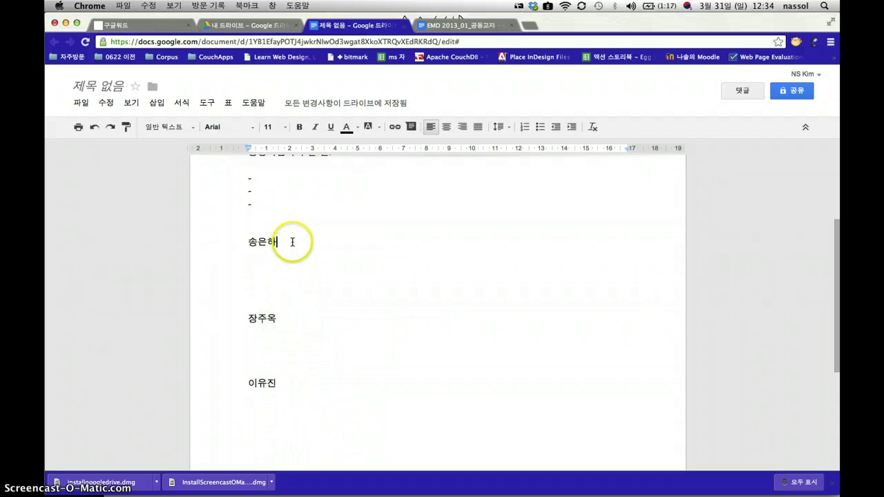
{"action": "left_click", "coordinate": [176, 130]}
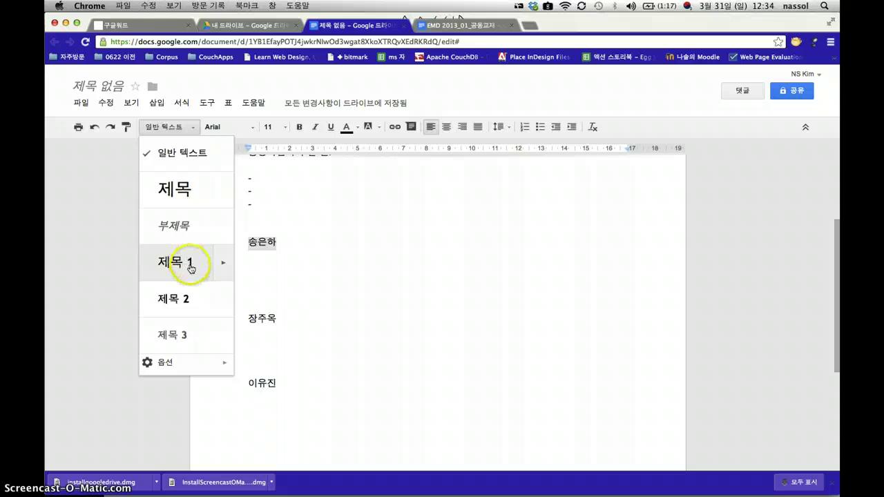
{"action": "left_click", "coordinate": [191, 268]}
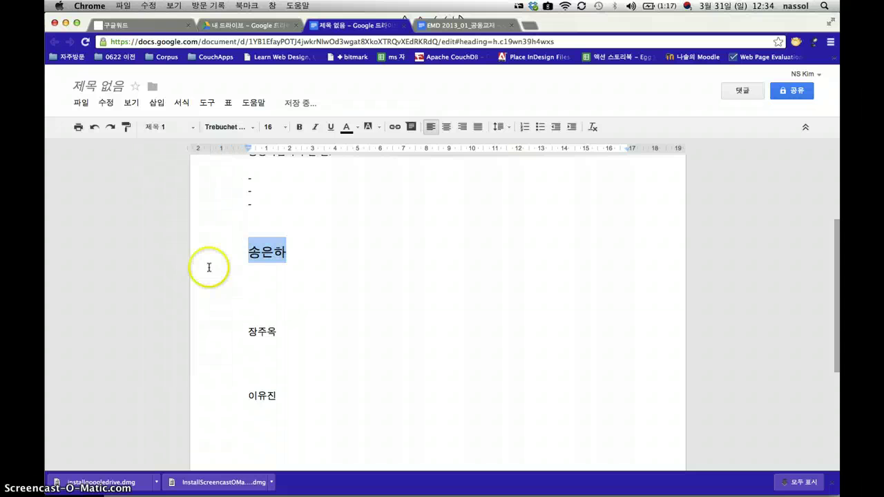
{"action": "left_click", "coordinate": [288, 283]}
{"action": "left_click", "coordinate": [168, 127]}
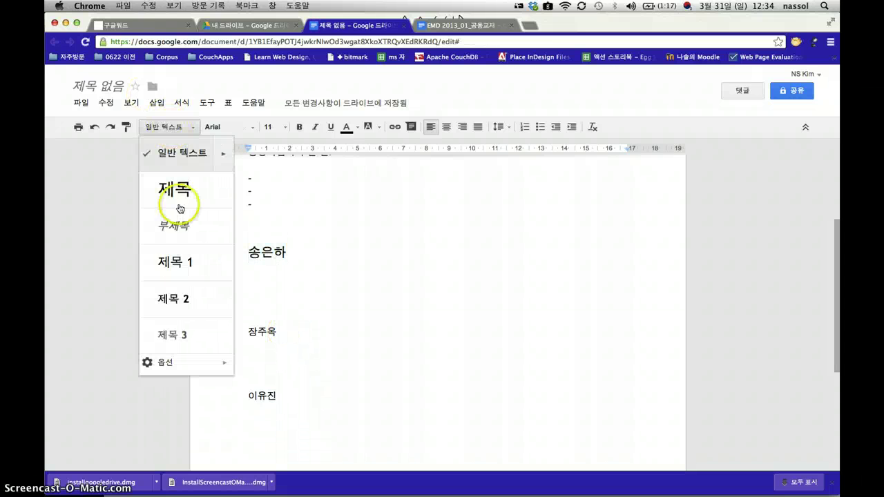
{"action": "left_click", "coordinate": [183, 275]}
{"action": "left_click", "coordinate": [276, 422]}
{"action": "left_click", "coordinate": [176, 131]}
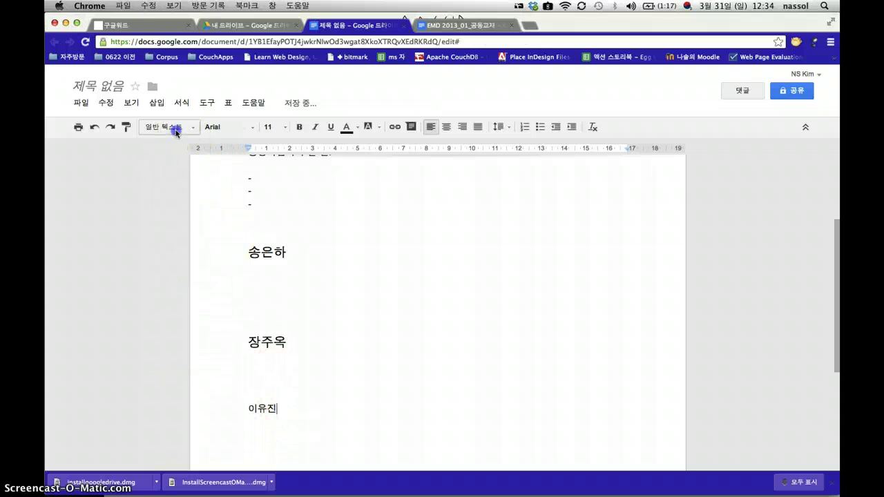
{"action": "left_click", "coordinate": [169, 271]}
- Apply the 제목 style to the 공동작업자가 할 일. line
{"action": "left_click", "coordinate": [375, 270]}
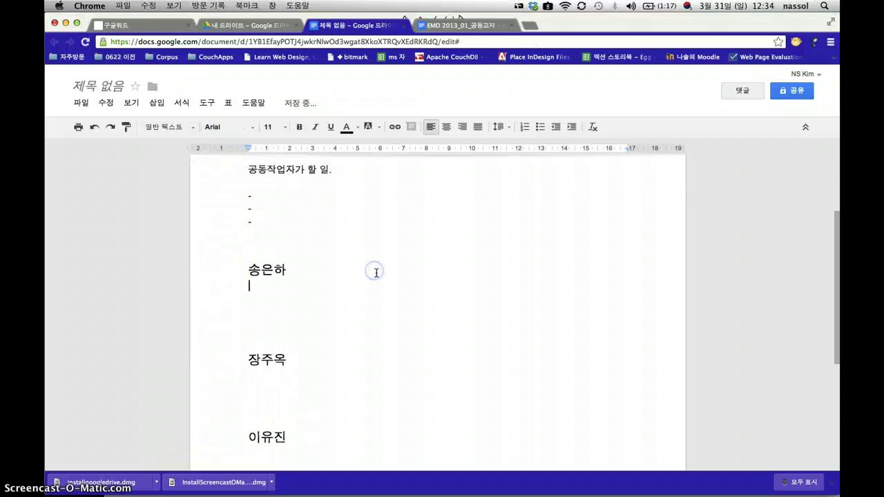
{"action": "scroll", "coordinate": [376, 273], "scroll_direction": "up", "scroll_amount": 2}
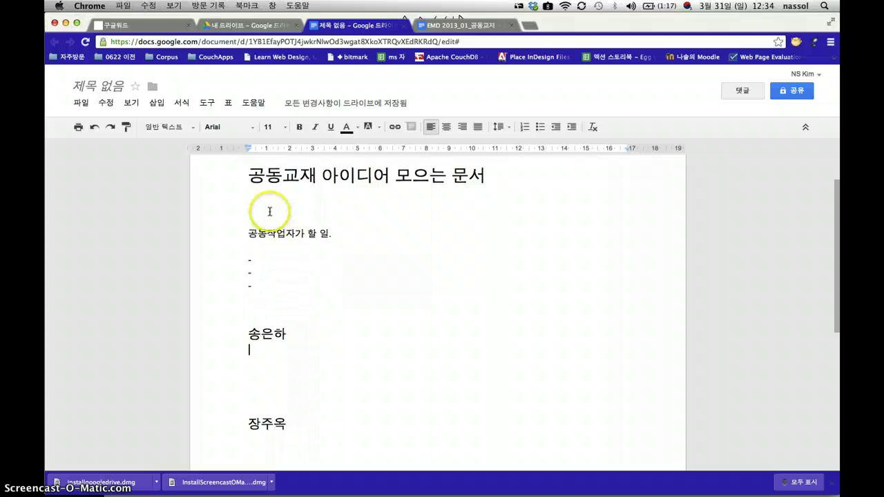
{"action": "left_click", "coordinate": [166, 127]}
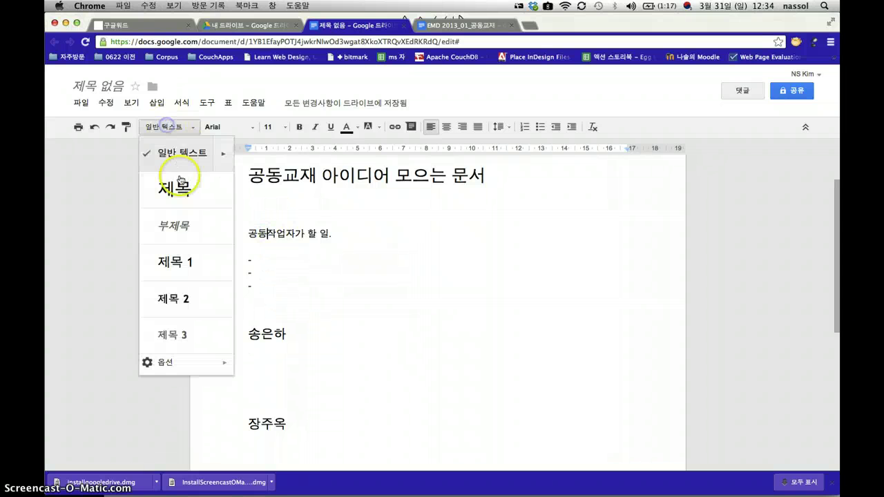
{"action": "left_click", "coordinate": [176, 185]}
- Add a blank line above 공동작업자가 할 일. and set that line to the 제목 1 style
{"action": "left_click", "coordinate": [269, 197]}
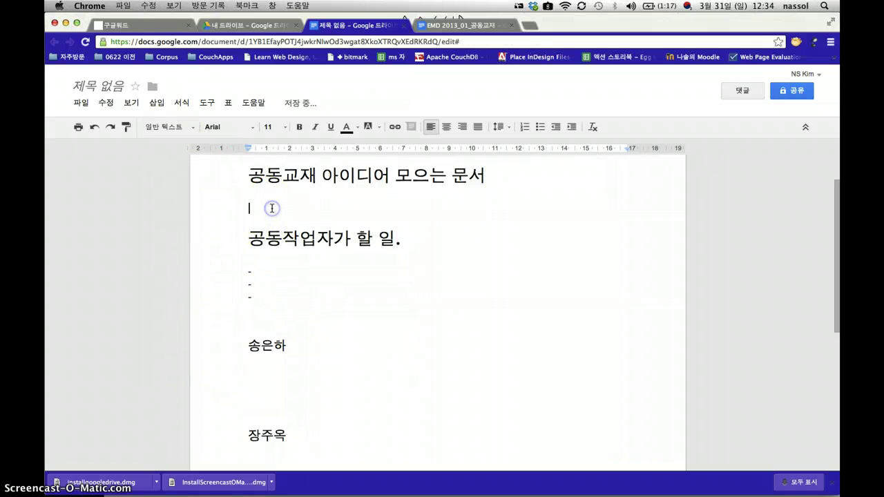
{"action": "key", "text": "Return"}
{"action": "left_click", "coordinate": [270, 255]}
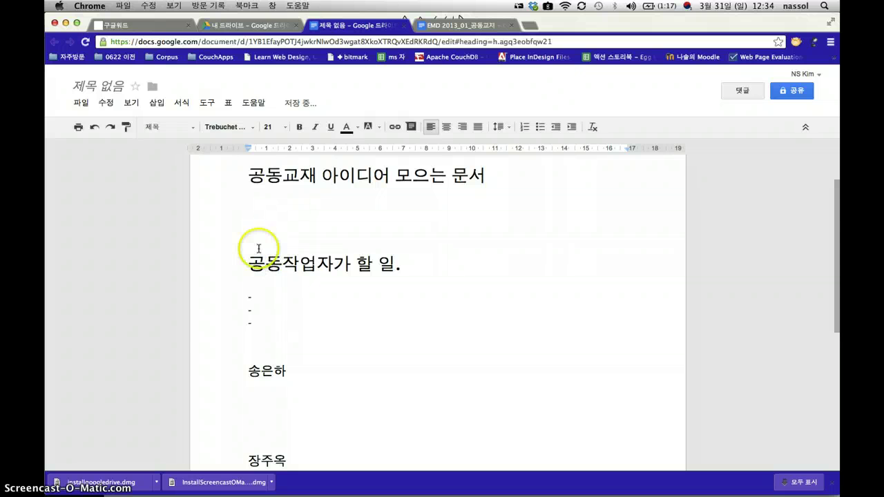
{"action": "left_click", "coordinate": [171, 127]}
{"action": "left_click", "coordinate": [207, 261]}
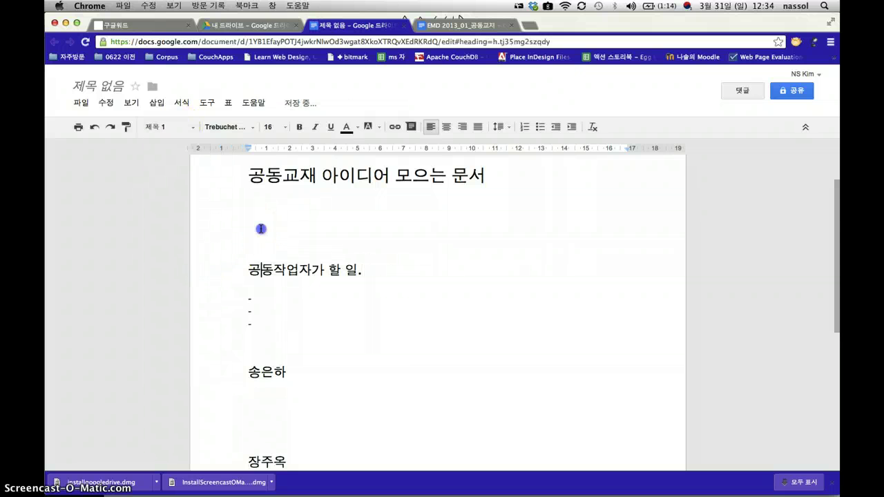
- Insert a 목차 (table of contents) on the blank line between the document title and 공동작업자가 할 일
{"action": "left_click", "coordinate": [261, 229]}
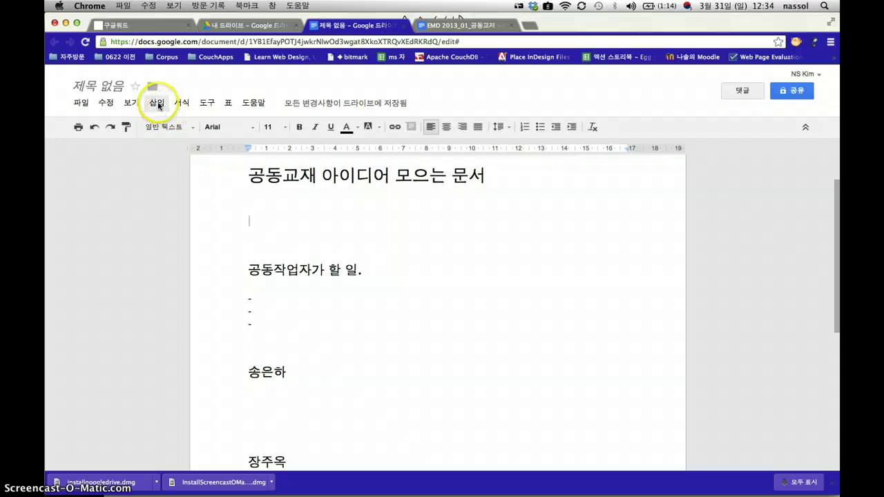
{"action": "left_click", "coordinate": [158, 104]}
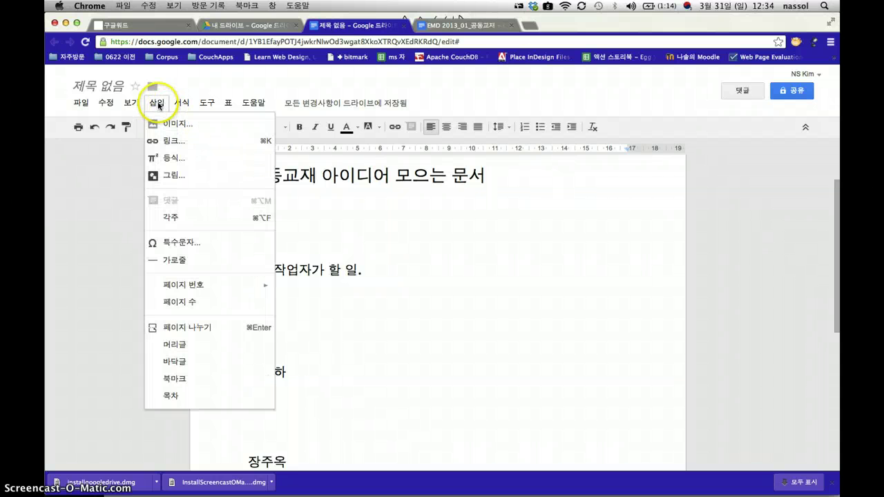
{"action": "left_click", "coordinate": [188, 398]}
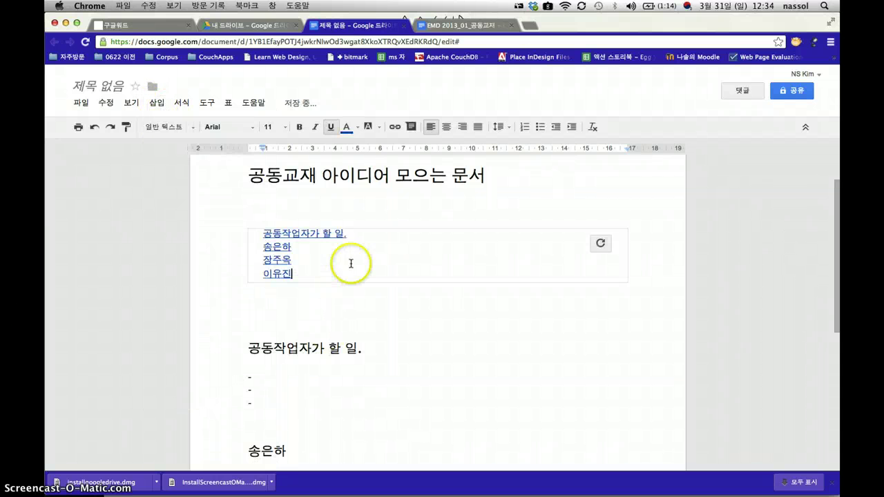
{"action": "left_click", "coordinate": [414, 246]}
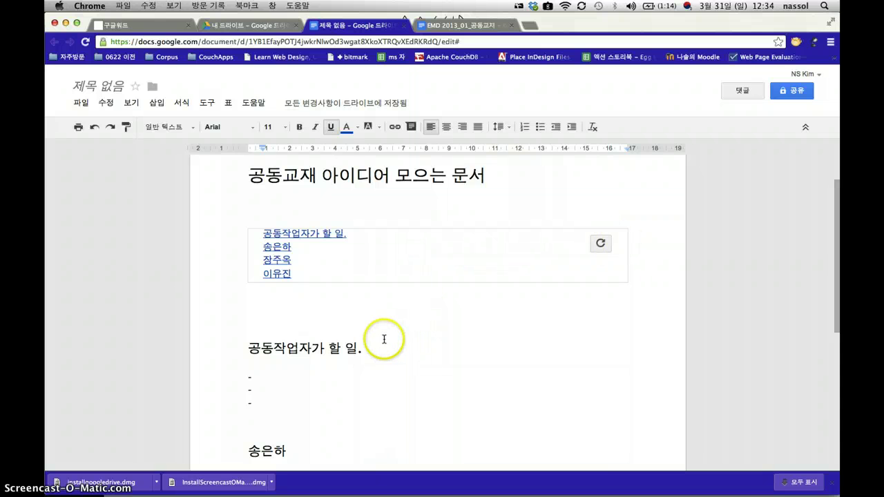
- Add a fourth collaborator's name in English letters below the third name, with blank lines beneath it
{"action": "scroll", "coordinate": [385, 340], "scroll_direction": "down", "scroll_amount": 3}
{"action": "scroll", "coordinate": [385, 343], "scroll_direction": "down", "scroll_amount": 3}
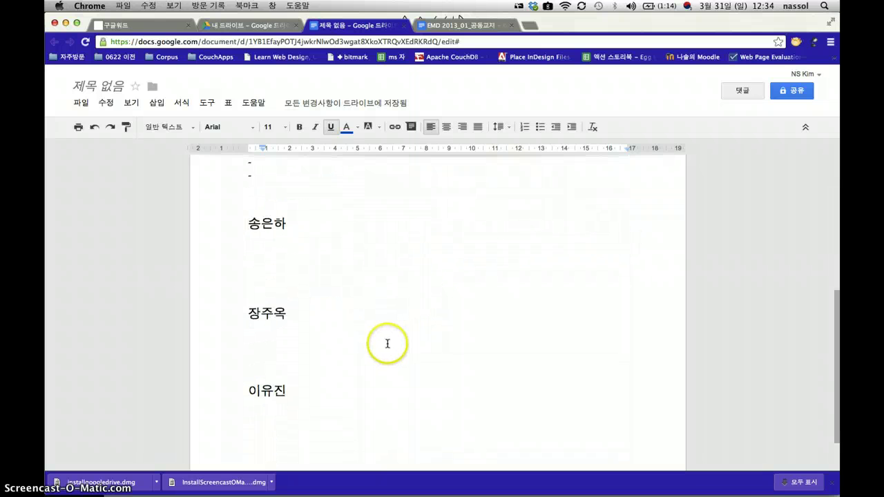
{"action": "left_click", "coordinate": [282, 422]}
{"action": "left_click", "coordinate": [375, 351]}
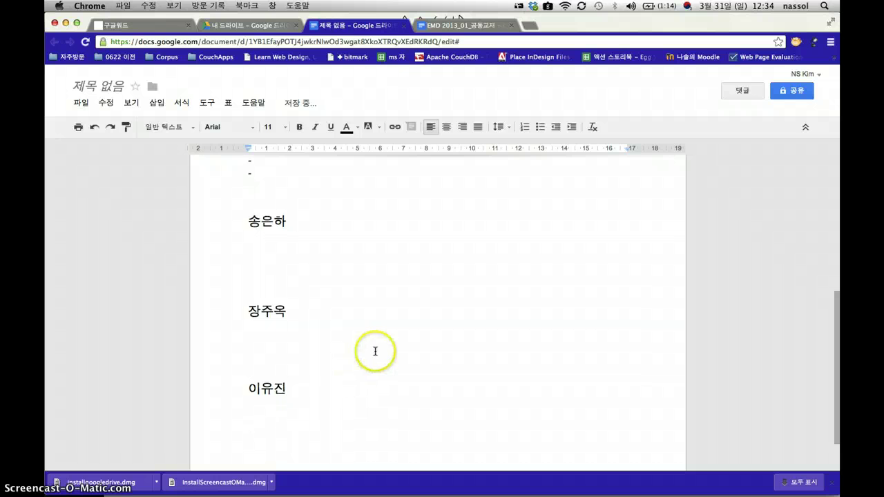
{"action": "scroll", "coordinate": [375, 352], "scroll_direction": "down", "scroll_amount": 1}
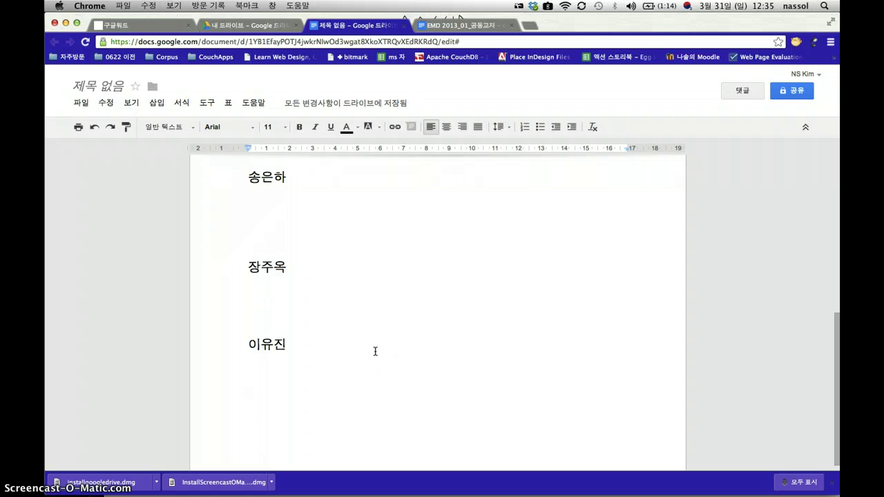
{"action": "key", "text": "super+space"}
{"action": "type", "text": "Berna"}
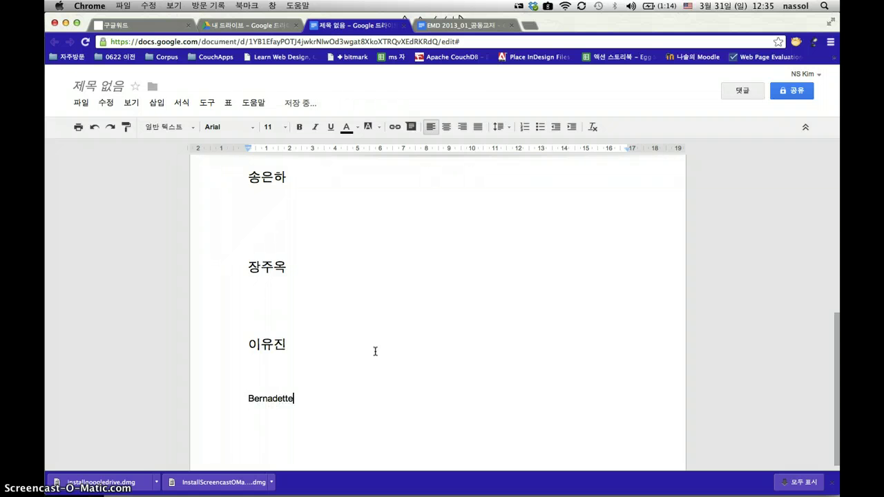
{"action": "key", "text": "Return"}
{"action": "key", "text": "Return"}
{"action": "key", "text": "Return"}
{"action": "key", "text": "Up"}
{"action": "key", "text": "Up"}
{"action": "key", "text": "Up"}
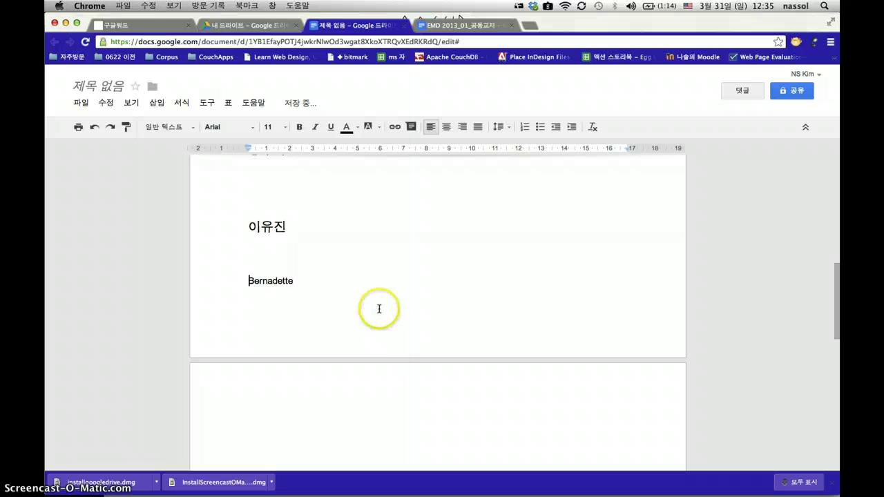
- Apply the 제목 1 style to the fourth collaborator's name
{"action": "left_click", "coordinate": [313, 287]}
{"action": "left_click", "coordinate": [170, 128]}
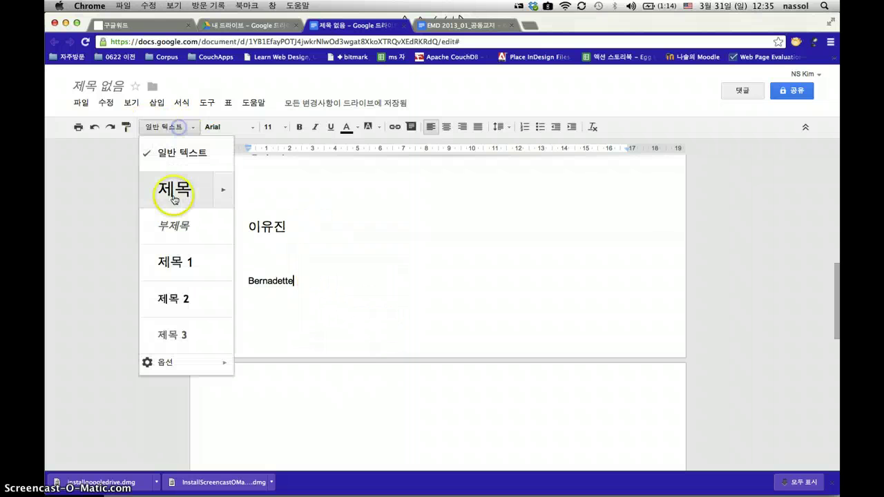
{"action": "left_click", "coordinate": [196, 265]}
{"action": "left_click", "coordinate": [374, 278]}
- Update the table of contents to include the fourth collaborator's heading
{"action": "scroll", "coordinate": [439, 287], "scroll_direction": "up", "scroll_amount": 7}
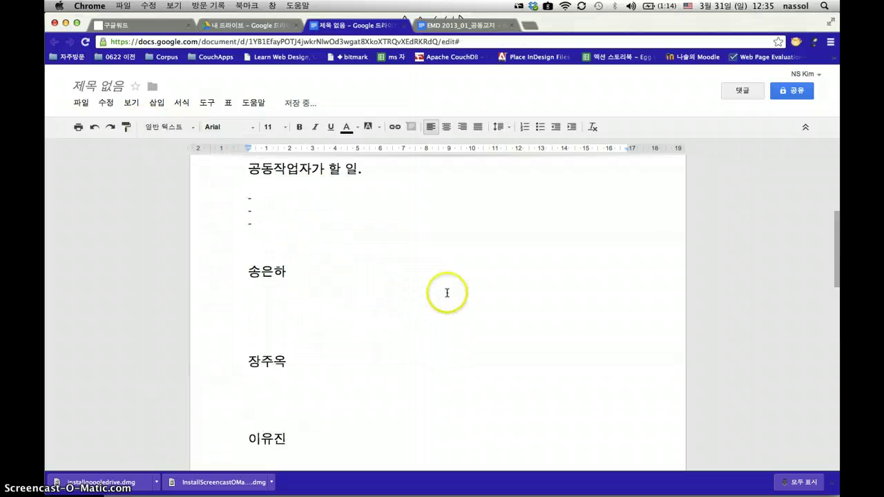
{"action": "left_click", "coordinate": [454, 313]}
{"action": "left_click", "coordinate": [599, 294]}
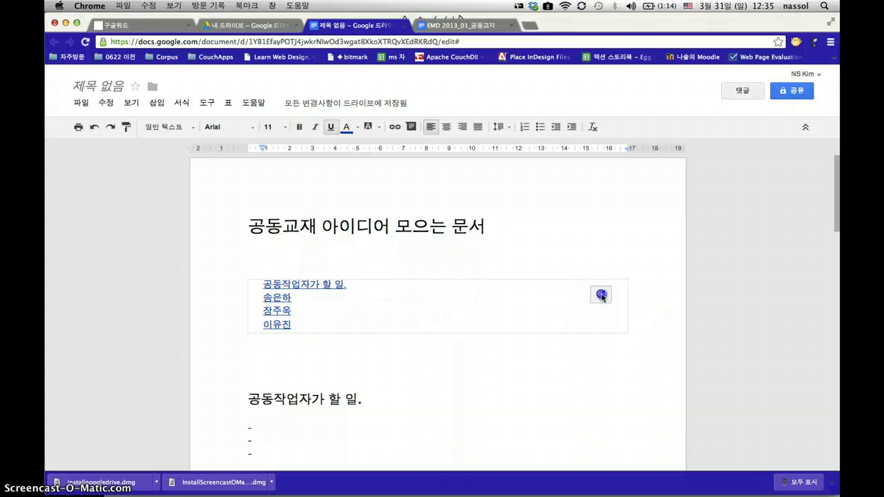
{"action": "left_click", "coordinate": [601, 297]}
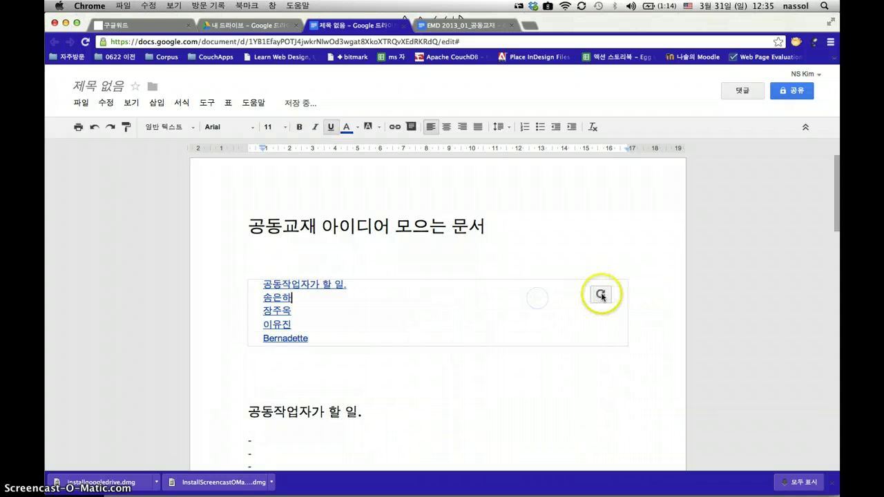
{"action": "left_click", "coordinate": [601, 295]}
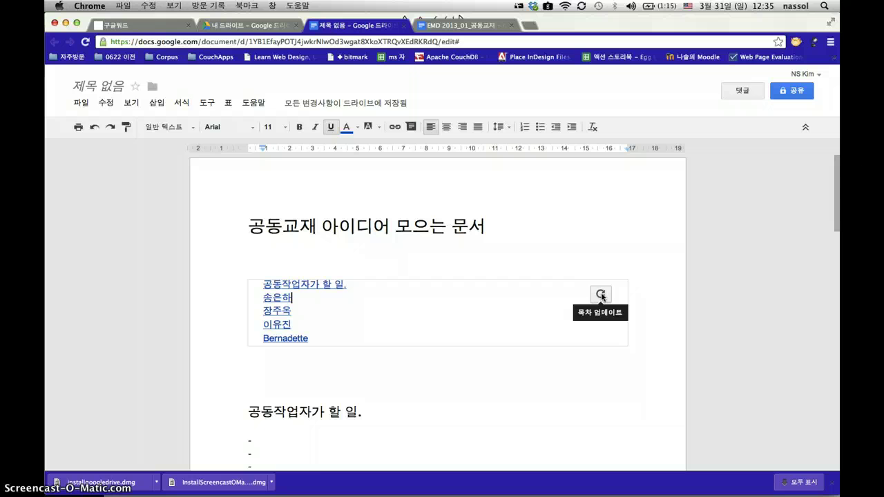
{"action": "left_click", "coordinate": [601, 295]}
- Follow the fourth collaborator's contents entry to its heading and place the cursor on the line below it
{"action": "left_click", "coordinate": [297, 339]}
{"action": "left_click", "coordinate": [312, 356]}
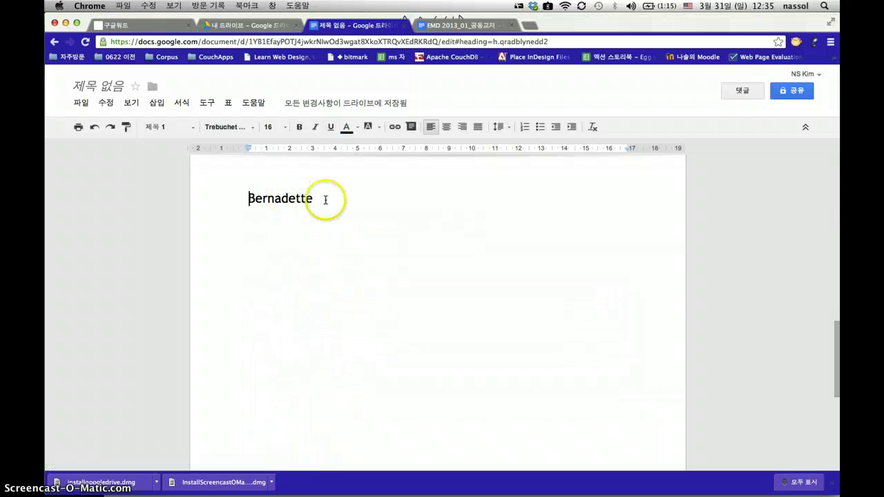
{"action": "left_click", "coordinate": [330, 239]}
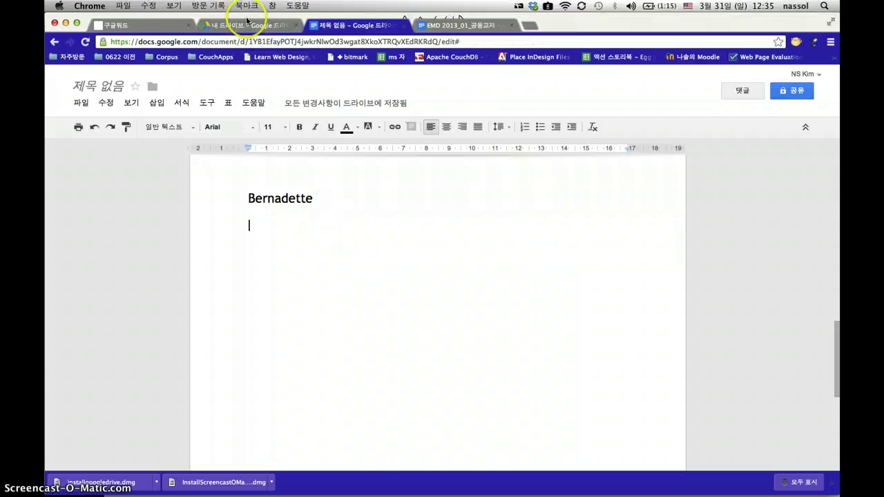
- Switch to the 구글워드 tutorial page and read the 공유하기 section on sharing the document
{"action": "left_click", "coordinate": [147, 24]}
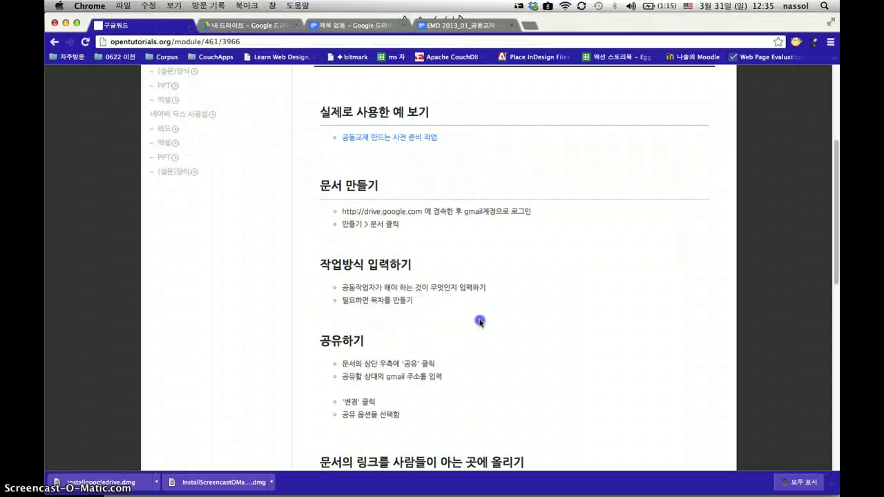
{"action": "scroll", "coordinate": [482, 322], "scroll_direction": "down", "scroll_amount": 2}
{"action": "left_click_drag", "start_coordinate": [322, 291], "coordinate": [388, 290]}
{"action": "left_click", "coordinate": [388, 289]}
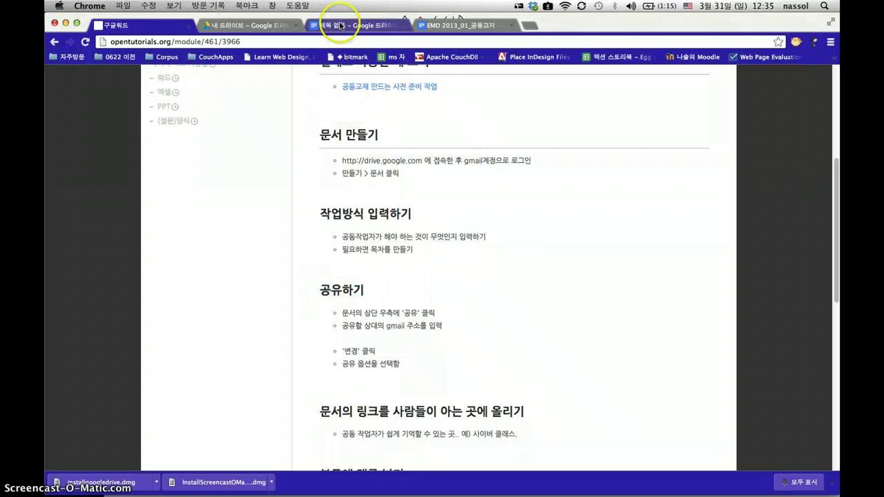
- Return to the untitled Google Docs document and rename it 공동교재 아이디어 모으는 문서
{"action": "left_click", "coordinate": [340, 26]}
{"action": "left_click", "coordinate": [322, 261]}
{"action": "scroll", "coordinate": [375, 272], "scroll_direction": "up", "scroll_amount": 3}
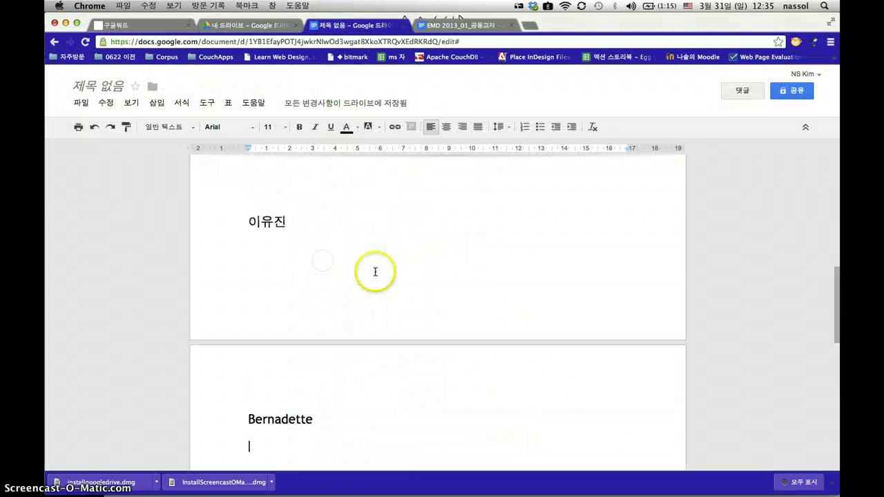
{"action": "scroll", "coordinate": [375, 272], "scroll_direction": "down", "scroll_amount": 4}
{"action": "left_click", "coordinate": [107, 85]}
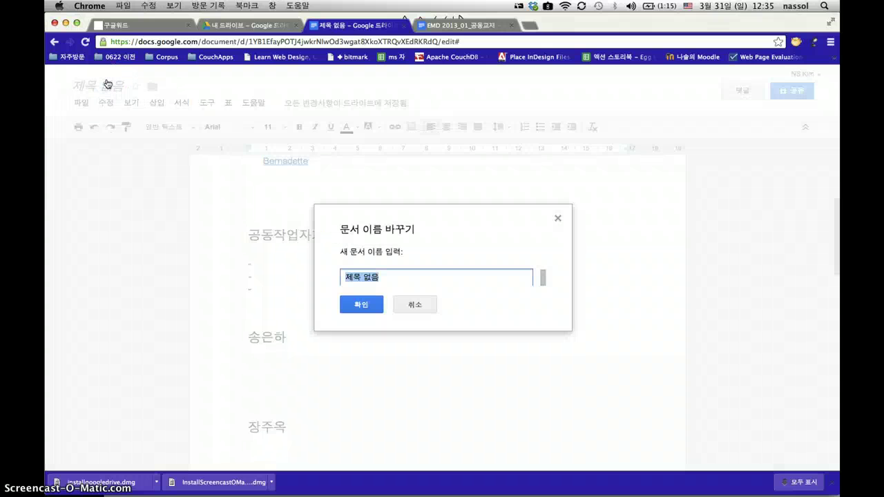
{"action": "key", "text": "BackSpace"}
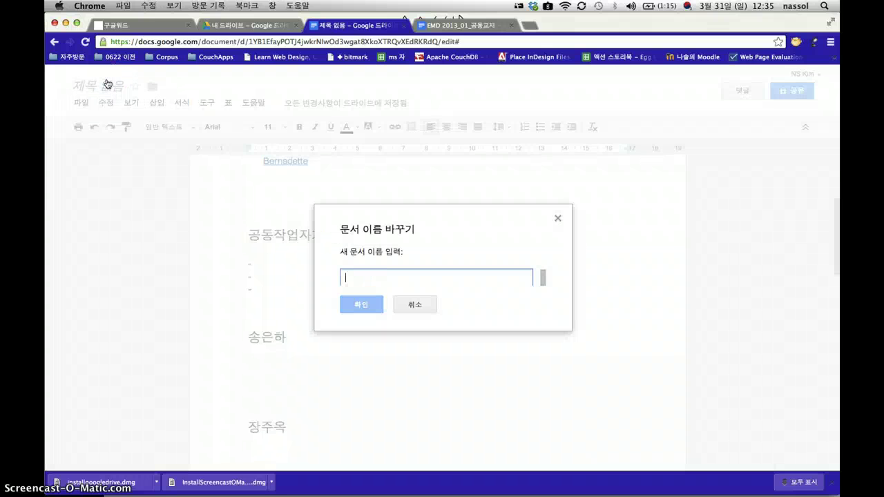
{"action": "type", "text": "공동교재 아이디어 모으는 문서"}
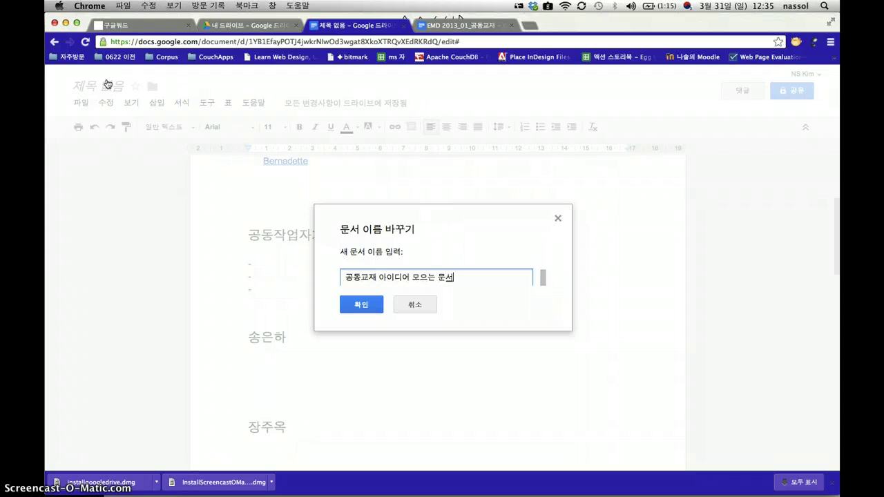
{"action": "key", "text": "Return"}
{"action": "left_click", "coordinate": [380, 198]}
{"action": "scroll", "coordinate": [411, 207], "scroll_direction": "up", "scroll_amount": 3}
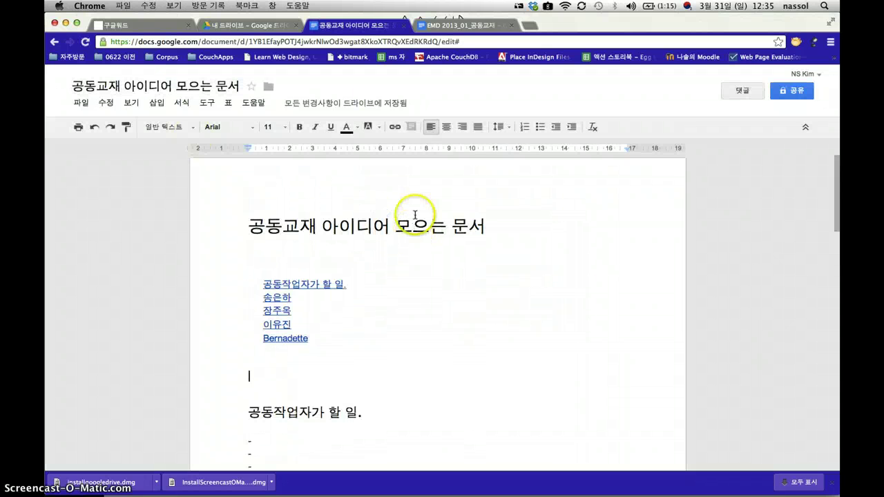
- Open the document's sharing settings and try looking up a contact to add as a collaborator, leaving the recipient empty
{"action": "left_click", "coordinate": [802, 92]}
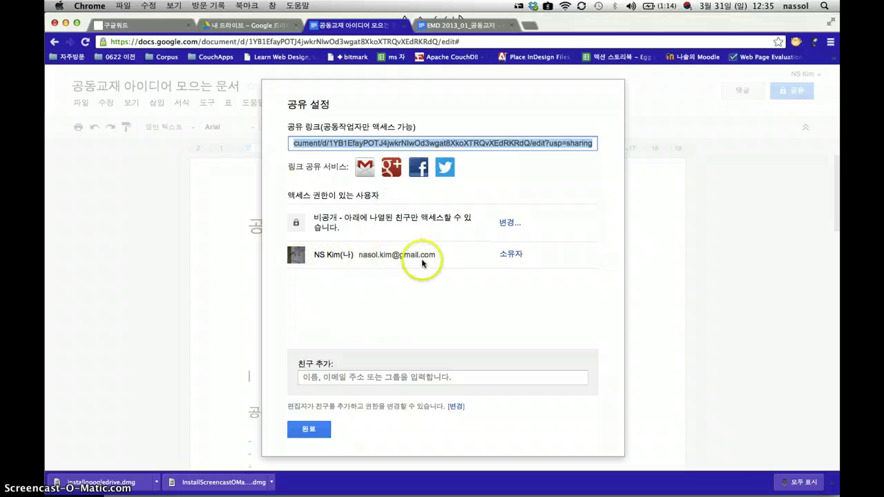
{"action": "left_click", "coordinate": [369, 377]}
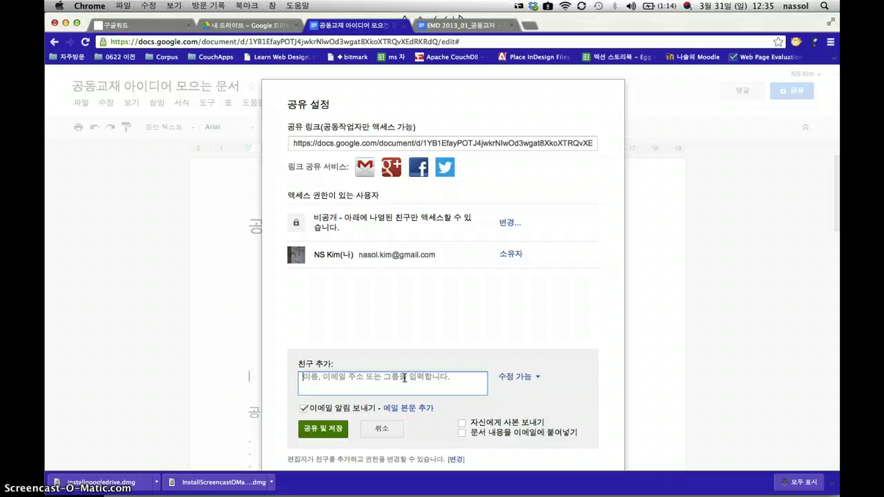
{"action": "key", "text": "super+space"}
{"action": "type", "text": "d"}
{"action": "key", "text": "BackSpace"}
{"action": "type", "text": "ja"}
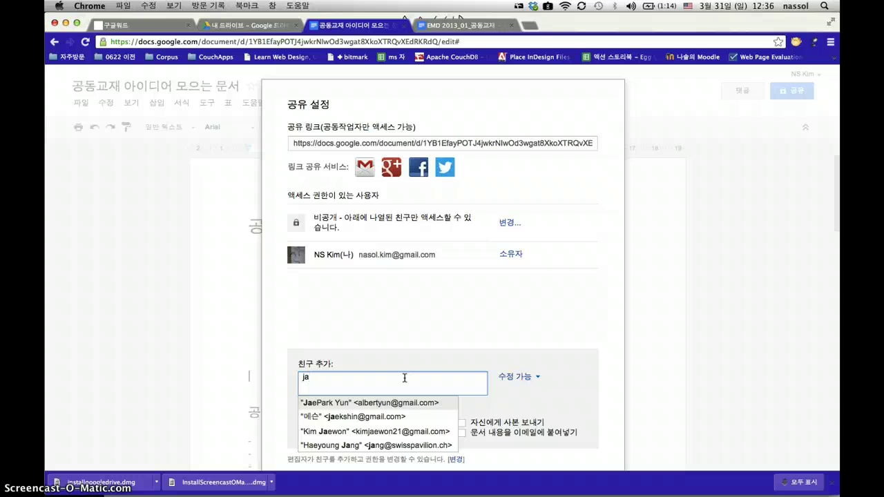
{"action": "key", "text": "BackSpace"}
{"action": "key", "text": "BackSpace"}
{"action": "left_click", "coordinate": [404, 378]}
{"action": "left_click", "coordinate": [376, 376]}
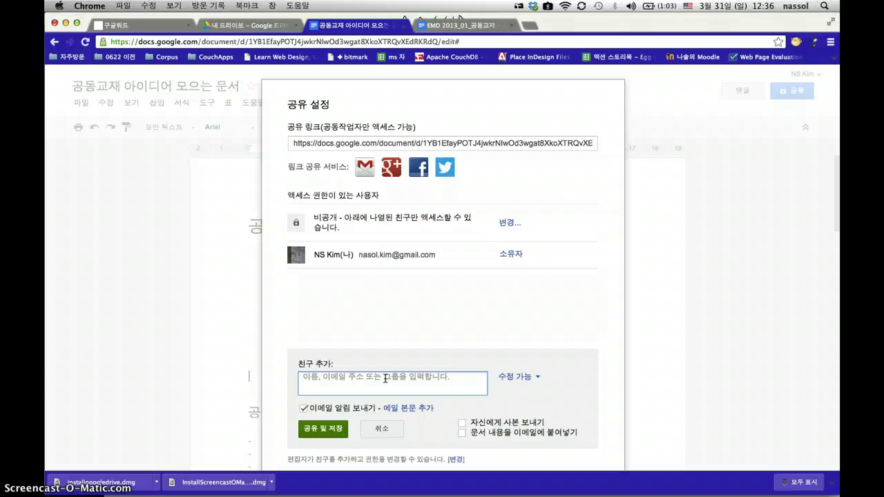
{"action": "left_click", "coordinate": [385, 378]}
- Change the document's visibility to 링크가 있는 모든 사용자에게 공개 with 수정 가능 access
{"action": "left_click", "coordinate": [507, 224]}
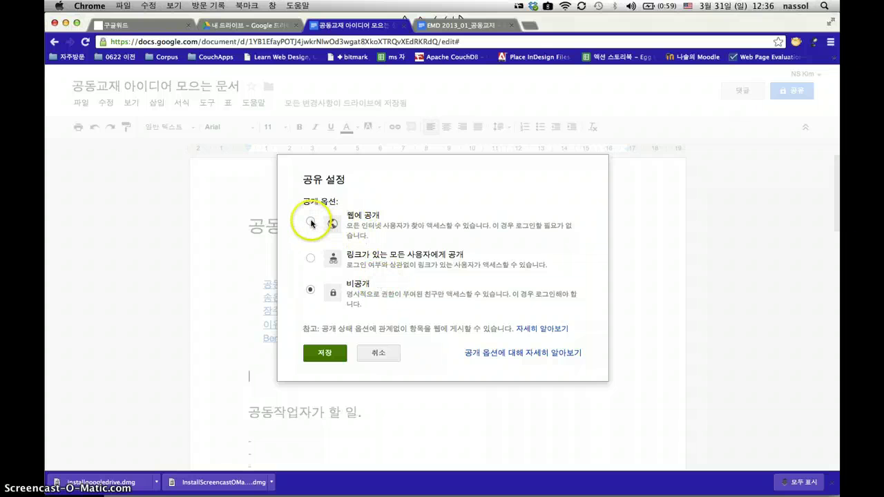
{"action": "left_click", "coordinate": [311, 259]}
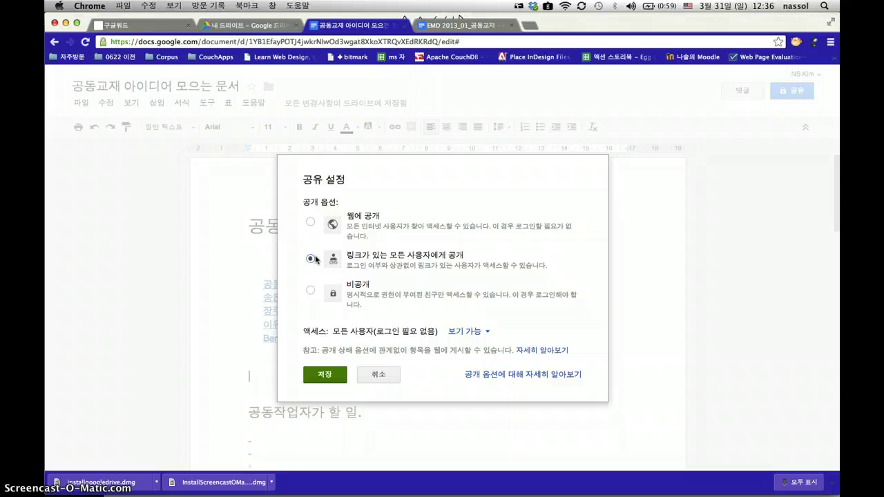
{"action": "left_click", "coordinate": [311, 222]}
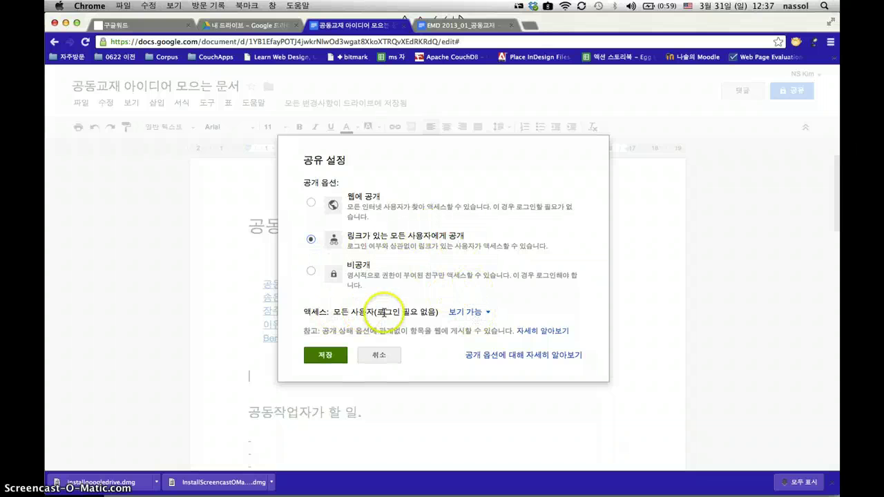
{"action": "left_click", "coordinate": [484, 312]}
{"action": "left_click", "coordinate": [488, 254]}
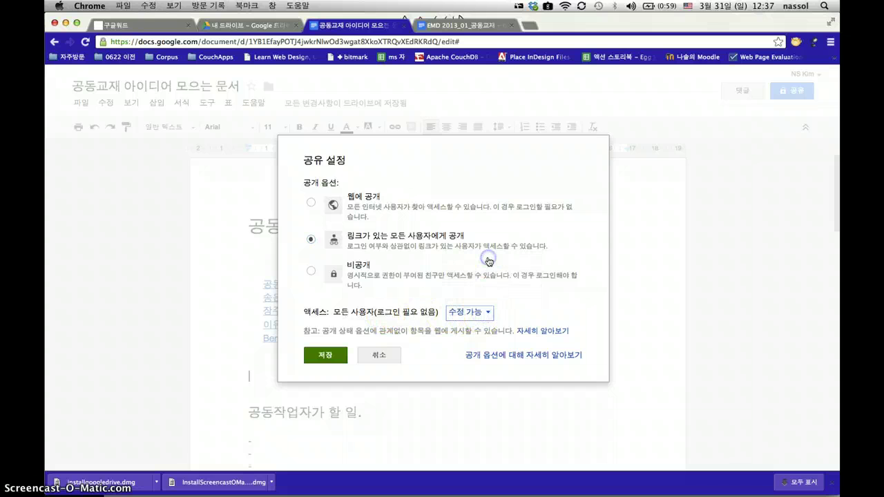
- Review the 댓글 작성 가능 and 보기 가능 access levels, keep 수정 가능, and save the visibility settings
{"action": "left_click", "coordinate": [480, 316]}
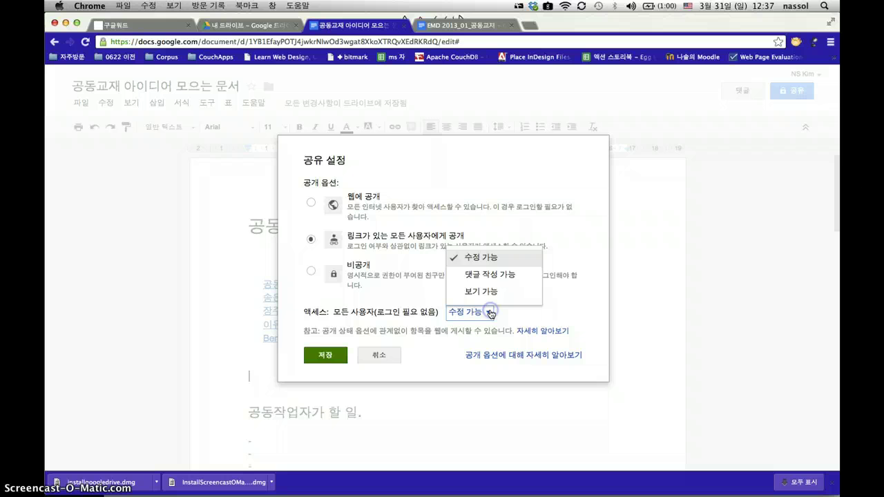
{"action": "left_click", "coordinate": [520, 278]}
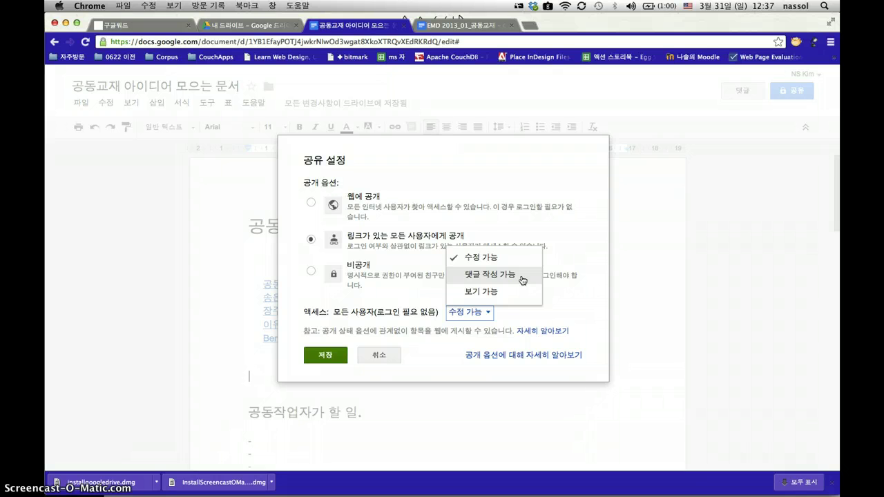
{"action": "left_click", "coordinate": [483, 274]}
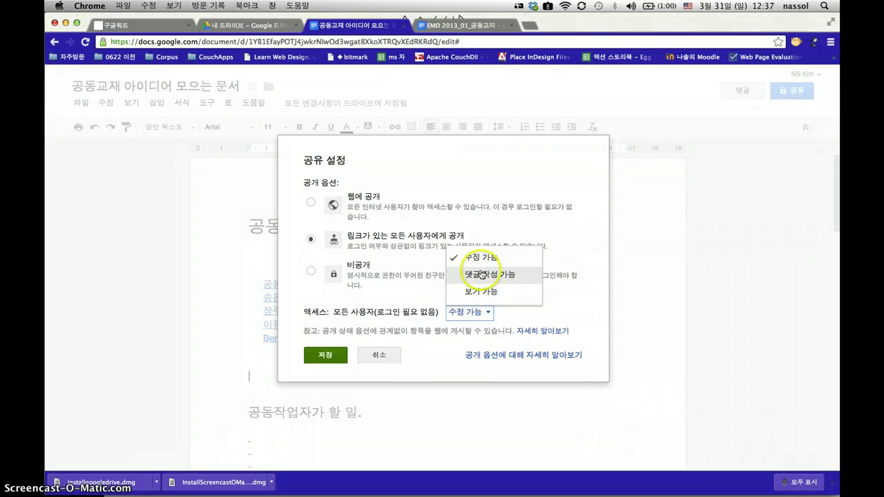
{"action": "left_click", "coordinate": [523, 277]}
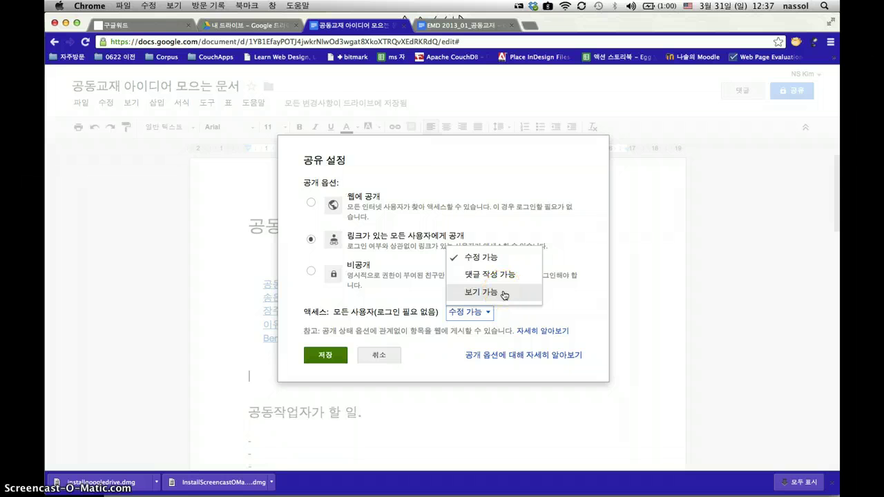
{"action": "left_click", "coordinate": [504, 296]}
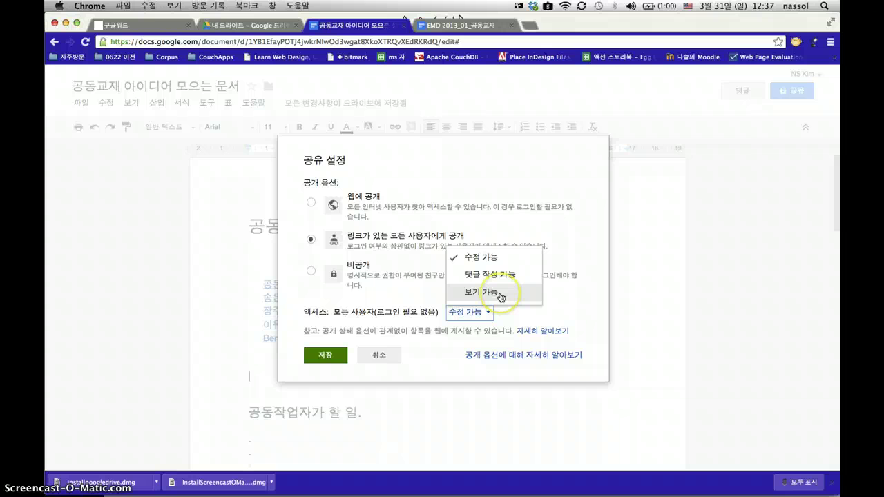
{"action": "left_click", "coordinate": [496, 284]}
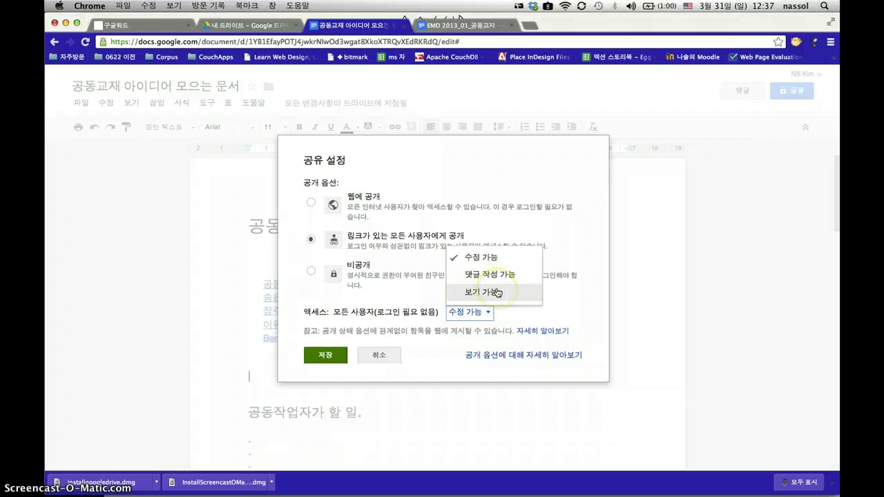
{"action": "left_click", "coordinate": [497, 278]}
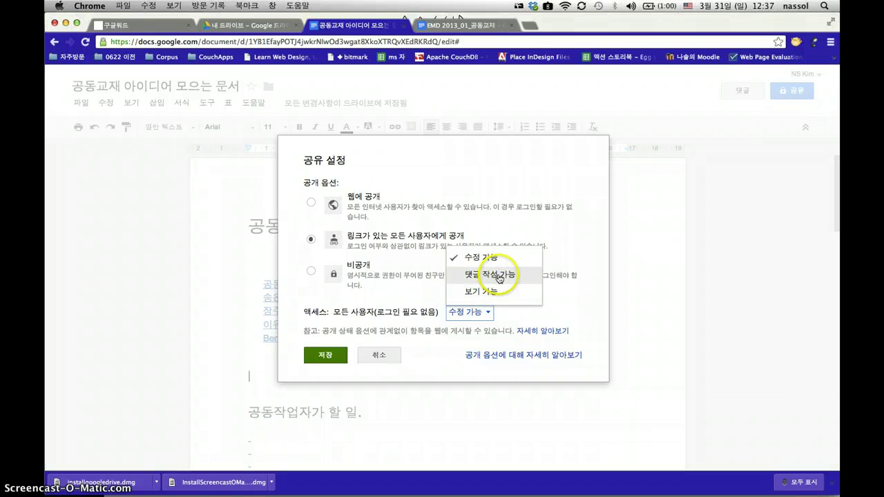
{"action": "left_click", "coordinate": [504, 257]}
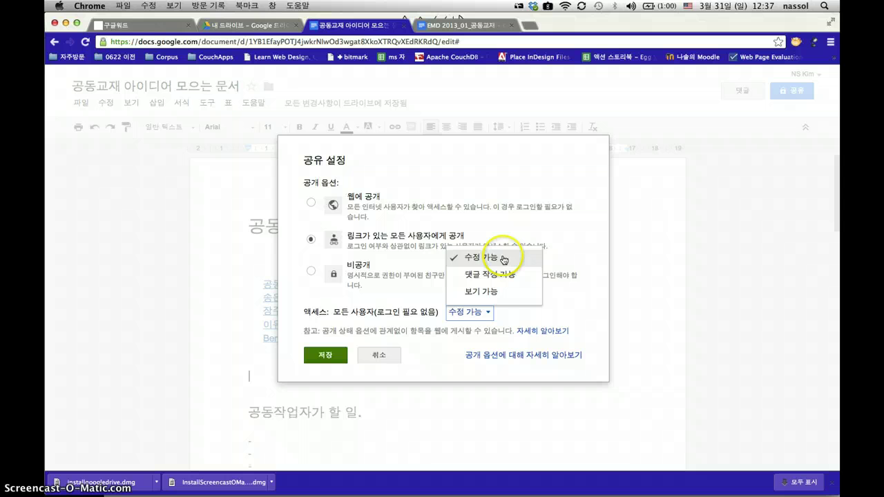
{"action": "left_click", "coordinate": [325, 355]}
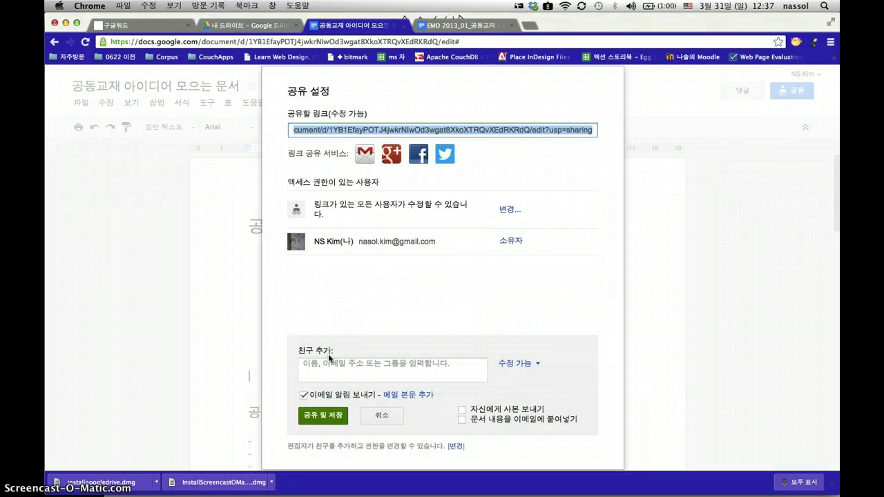
- Try to share and save the document without specifying a recipient
{"action": "left_click", "coordinate": [328, 417]}
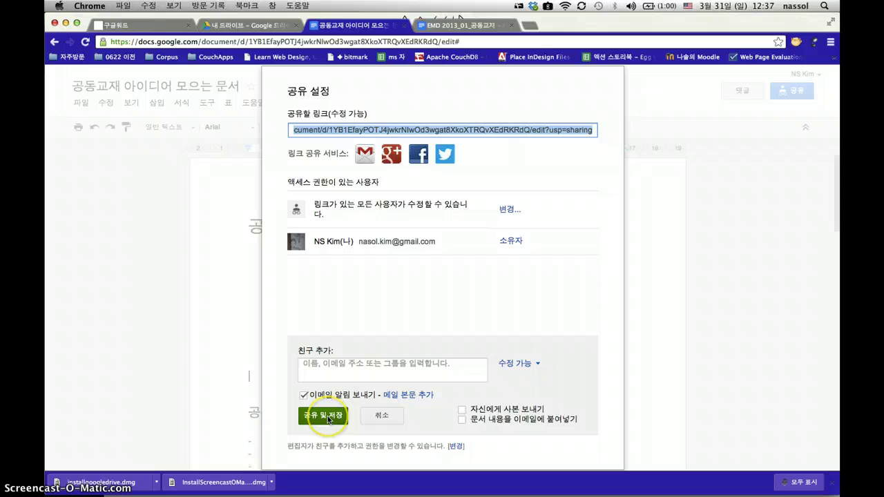
{"action": "left_click", "coordinate": [329, 418]}
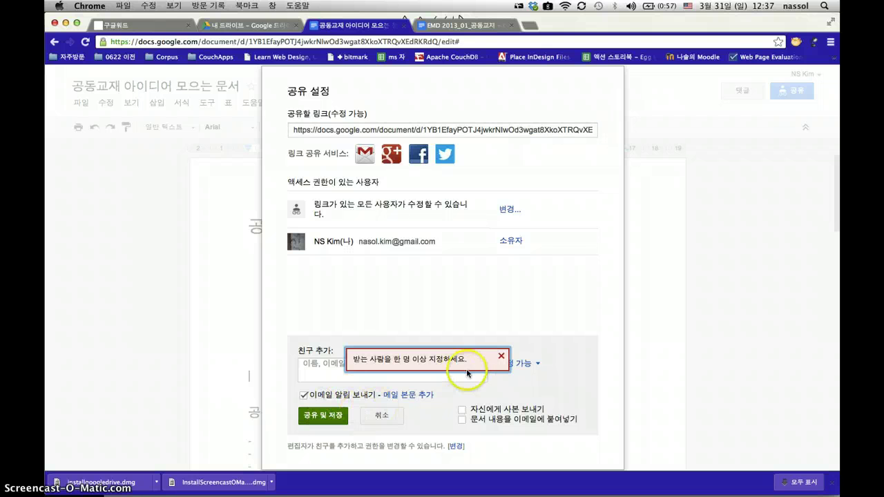
{"action": "left_click", "coordinate": [503, 356]}
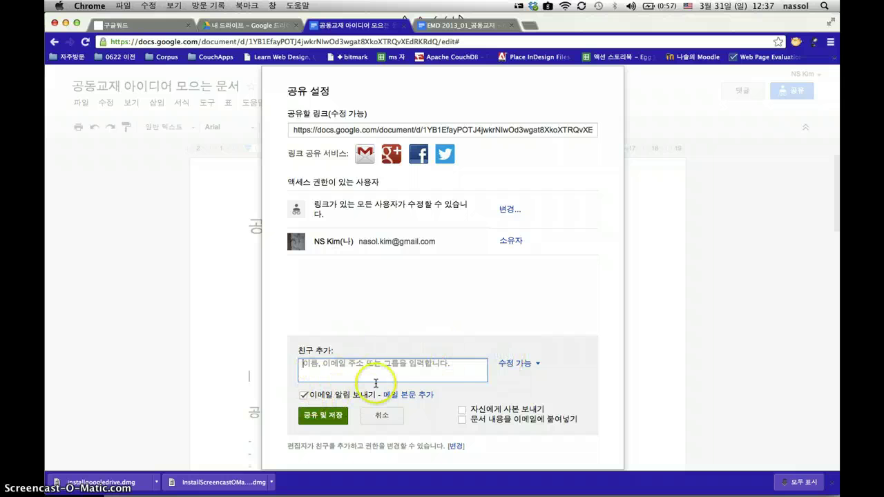
{"action": "left_click", "coordinate": [379, 320]}
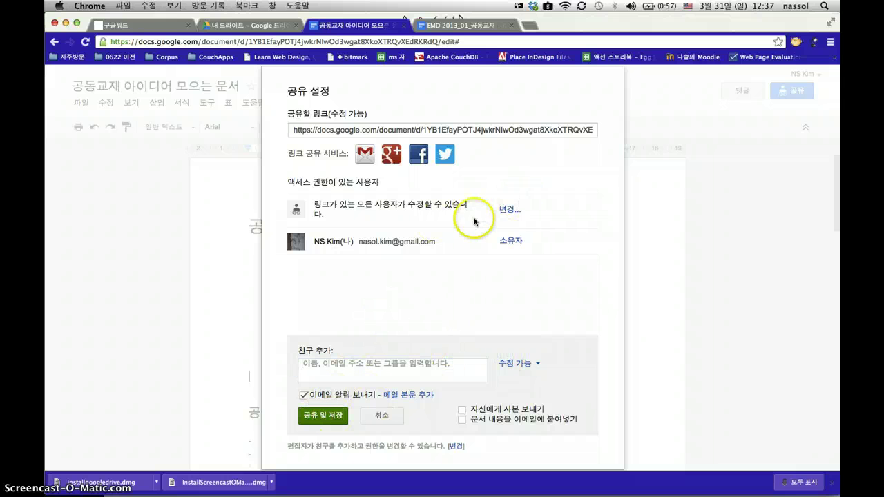
- Recheck and save the link visibility settings, then close the sharing settings and return to the document
{"action": "left_click", "coordinate": [509, 210]}
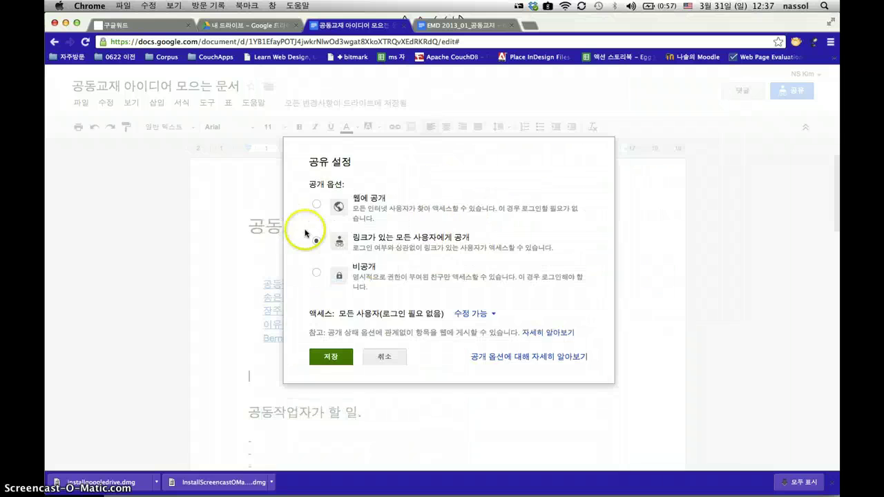
{"action": "left_click", "coordinate": [326, 352]}
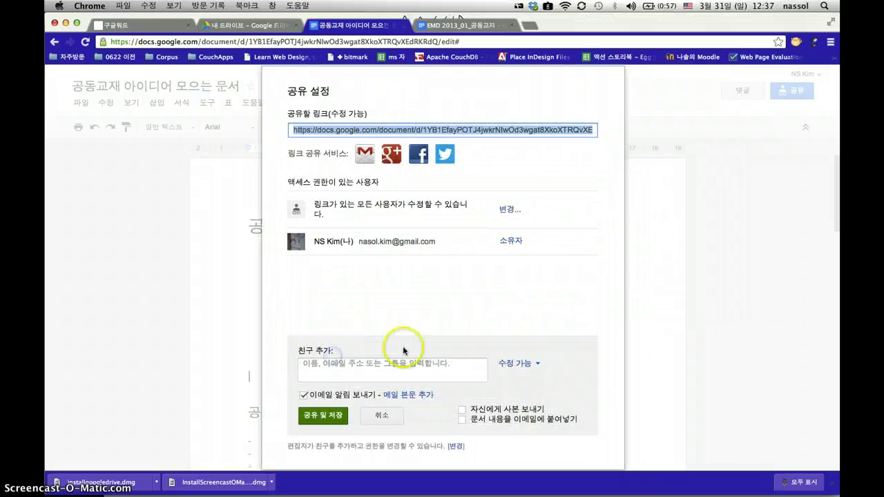
{"action": "left_click", "coordinate": [669, 325]}
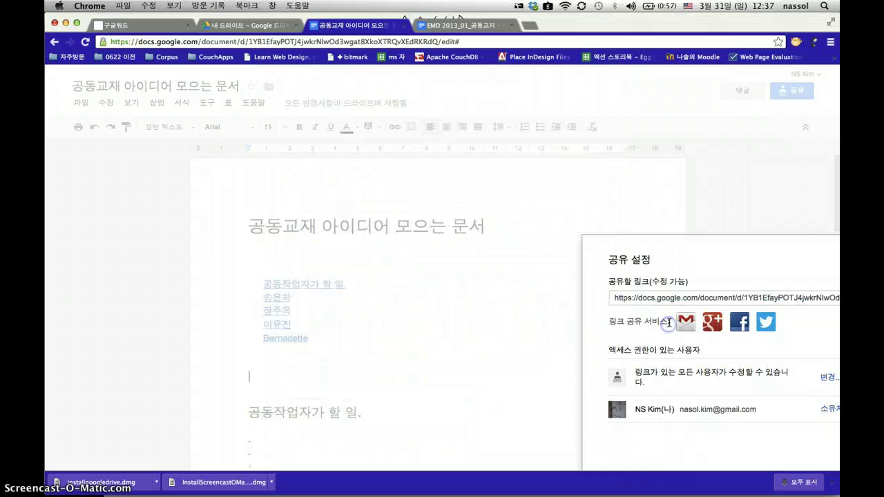
{"action": "left_click_drag", "start_coordinate": [643, 247], "coordinate": [332, 139]}
{"action": "key", "text": "Escape"}
{"action": "left_click", "coordinate": [397, 310]}
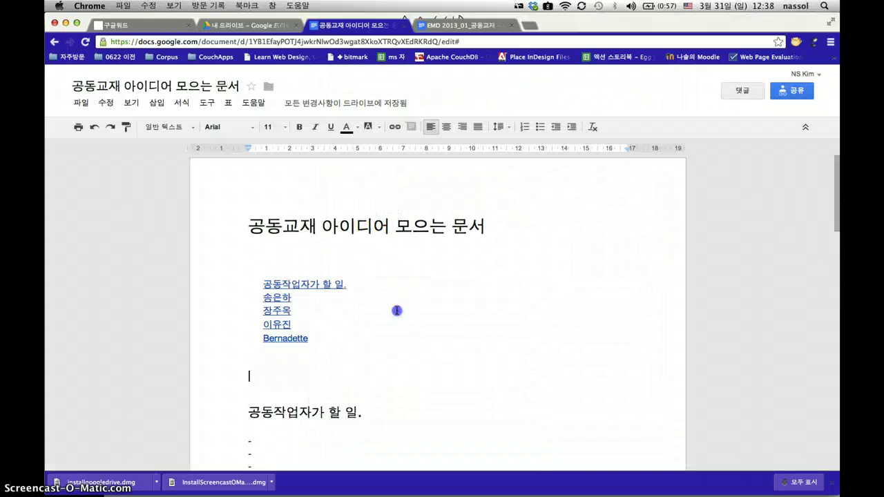
- Switch to the 구글워드 tutorial page and read the section 문서의 링크를 사람들이 아는 곳에 올리기
{"action": "left_click", "coordinate": [147, 27]}
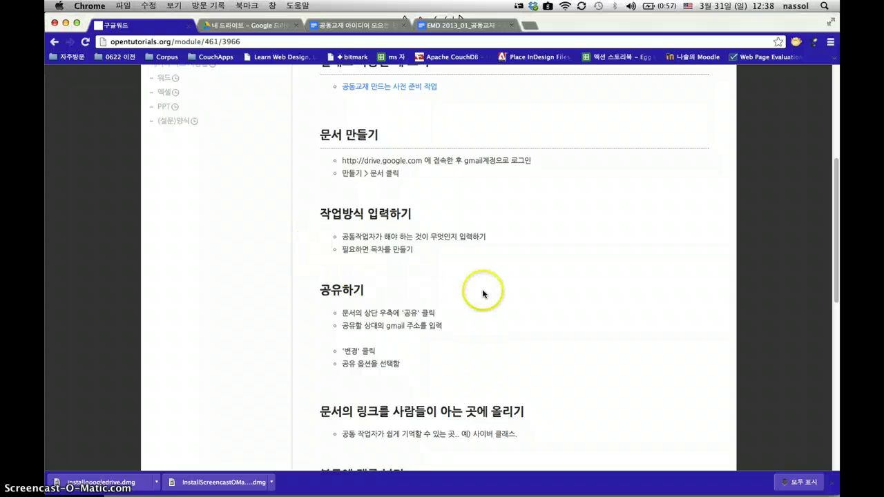
{"action": "scroll", "coordinate": [486, 294], "scroll_direction": "down", "scroll_amount": 2}
{"action": "scroll", "coordinate": [485, 298], "scroll_direction": "down", "scroll_amount": 5}
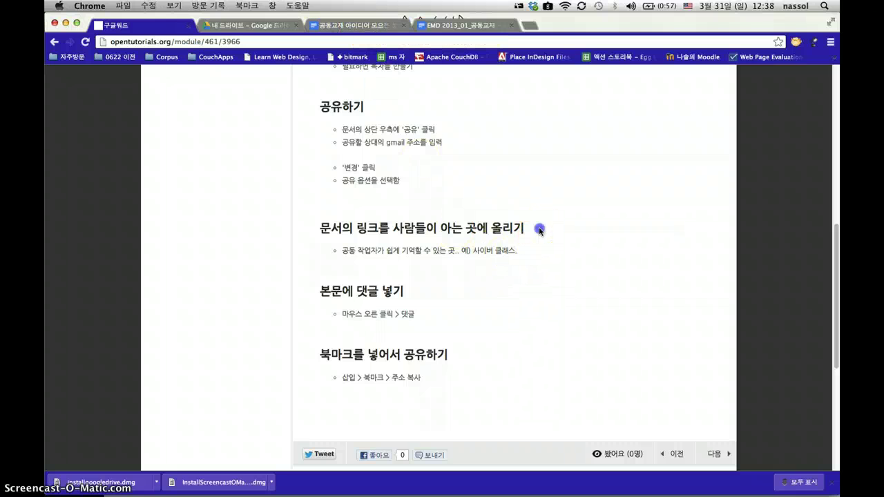
- Examine the sent Web Mail message containing the homework document link and highlight its mention of the cyber class
{"action": "left_click", "coordinate": [348, 25]}
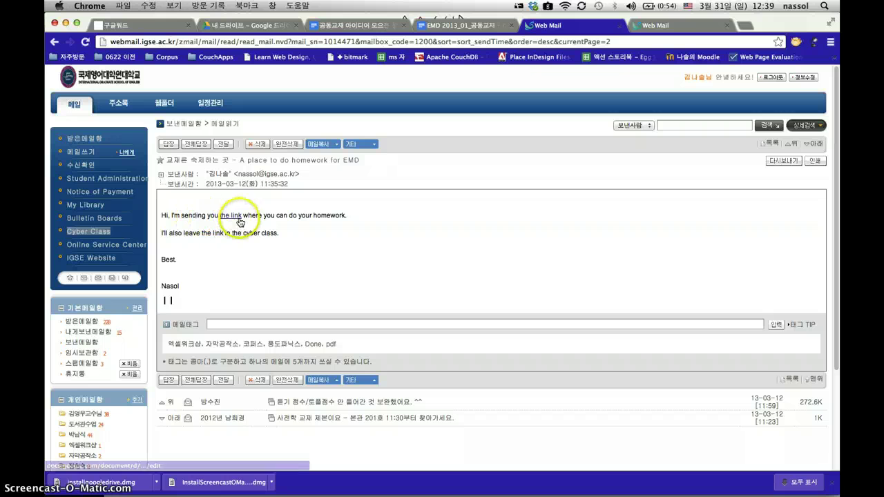
{"action": "mouse_move", "coordinate": [236, 220]}
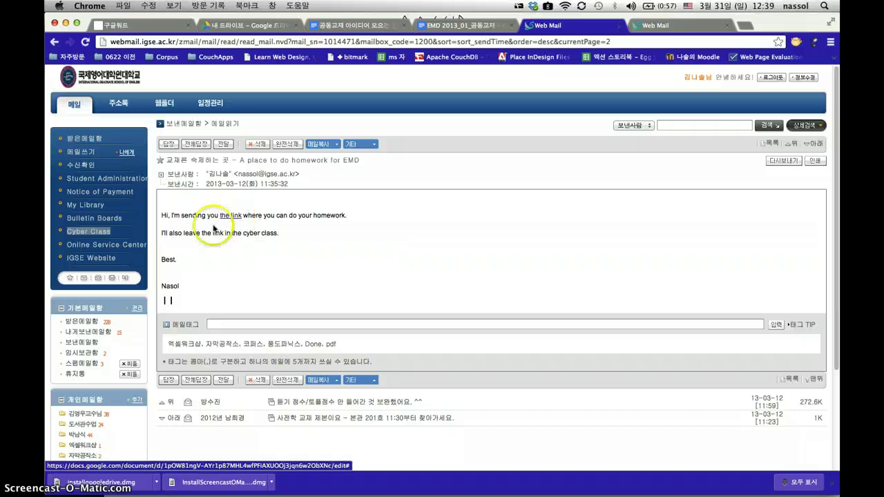
{"action": "left_click_drag", "start_coordinate": [238, 234], "coordinate": [293, 233]}
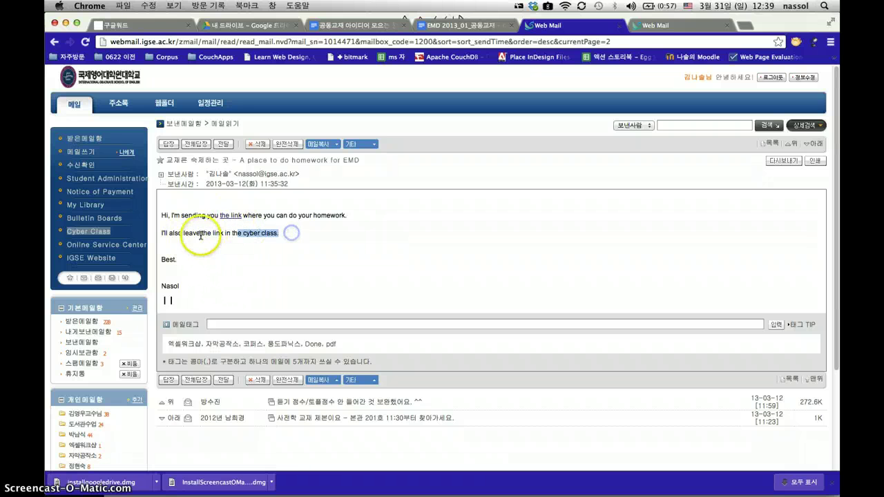
- Highlight the message's mention of the link, then open the cyber class post 공동교재 아이디어 올리는 곳 among the submitted assignments
{"action": "left_click_drag", "start_coordinate": [197, 233], "coordinate": [254, 234]}
{"action": "left_click", "coordinate": [314, 238]}
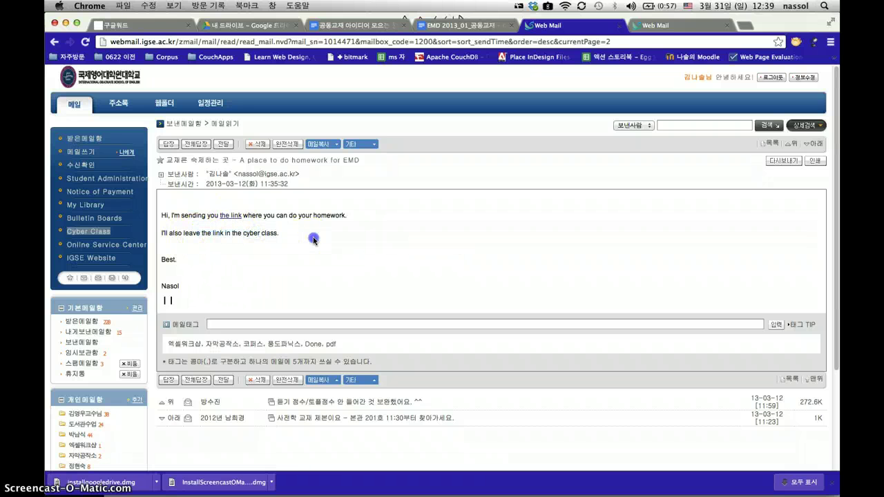
{"action": "left_click", "coordinate": [675, 28]}
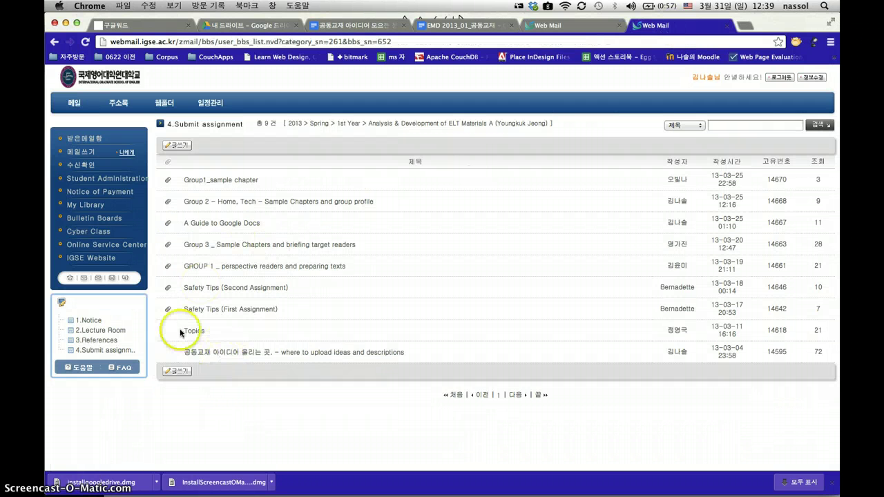
{"action": "left_click", "coordinate": [231, 354]}
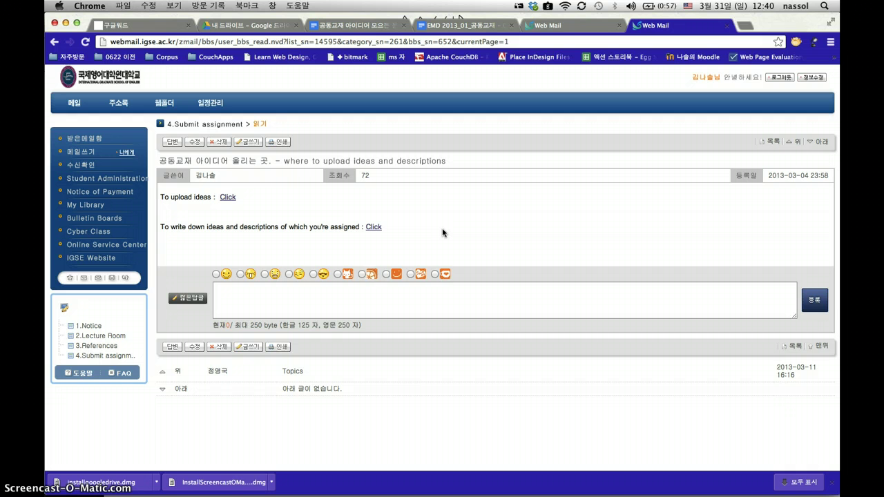
{"action": "left_click", "coordinate": [450, 231]}
- Return to the 구글워드 tutorial page and read the section 본문에 댓글 넣기
{"action": "left_click", "coordinate": [139, 25]}
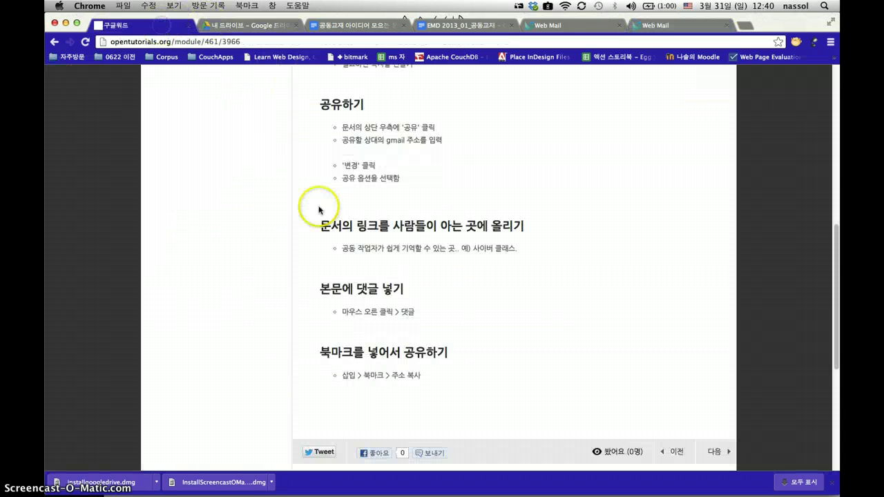
{"action": "scroll", "coordinate": [444, 312], "scroll_direction": "down", "scroll_amount": 1}
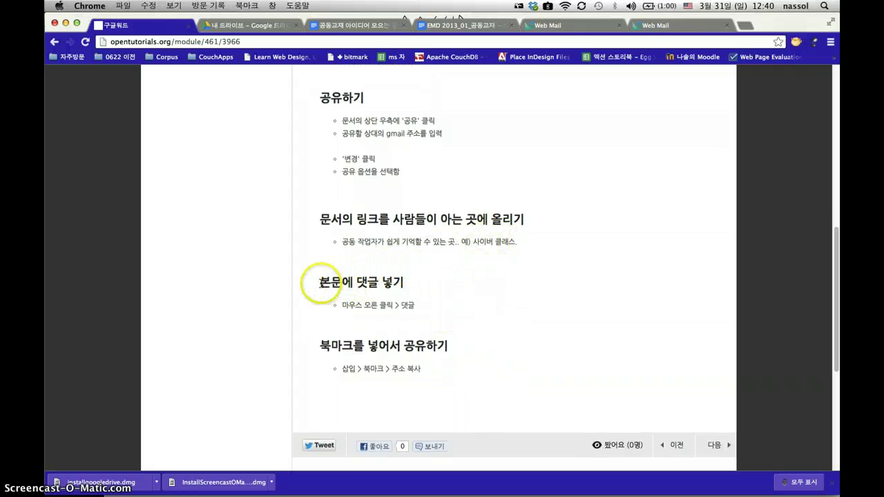
{"action": "left_click", "coordinate": [320, 283]}
{"action": "left_click_drag", "start_coordinate": [320, 283], "coordinate": [432, 287]}
{"action": "left_click", "coordinate": [432, 287]}
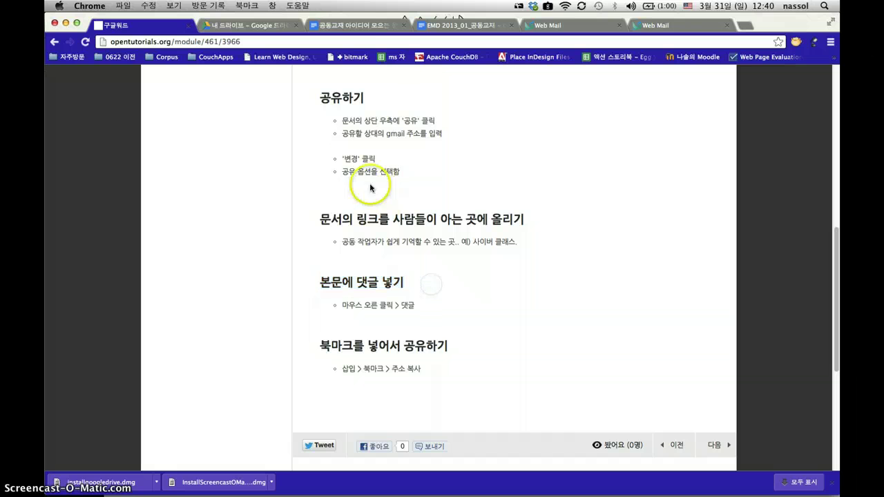
- Look over 공동교재 아이디어 모으는 문서, then switch to EMD 2013_01_공동교재 and find the first item under Clothes 6
{"action": "left_click", "coordinate": [366, 26]}
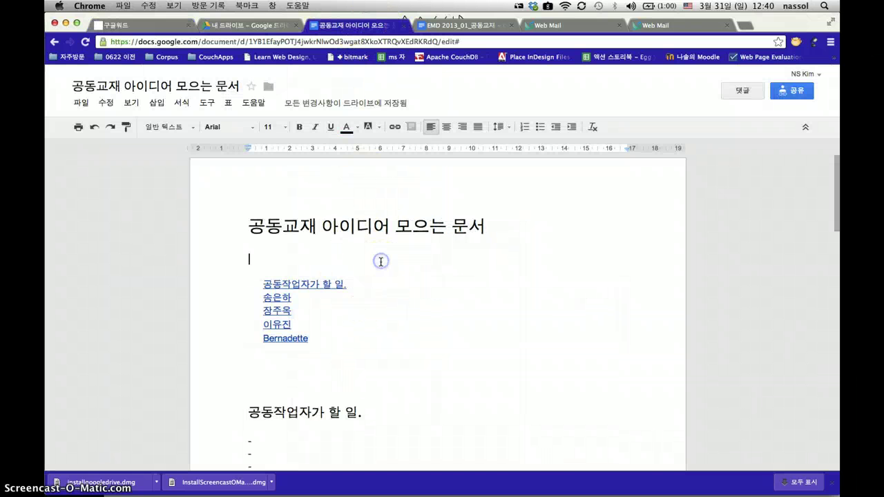
{"action": "scroll", "coordinate": [380, 262], "scroll_direction": "down", "scroll_amount": 3}
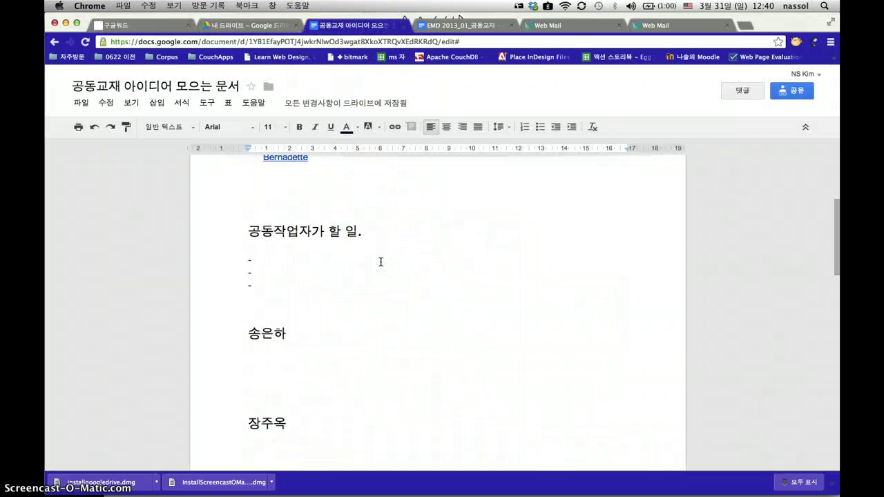
{"action": "left_click", "coordinate": [460, 26]}
{"action": "left_click", "coordinate": [389, 215]}
{"action": "scroll", "coordinate": [422, 237], "scroll_direction": "down", "scroll_amount": 1}
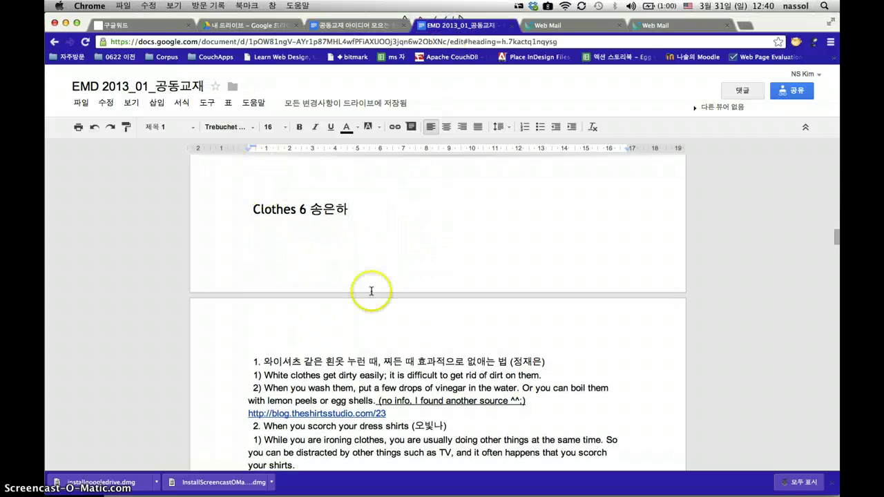
{"action": "left_click", "coordinate": [565, 363]}
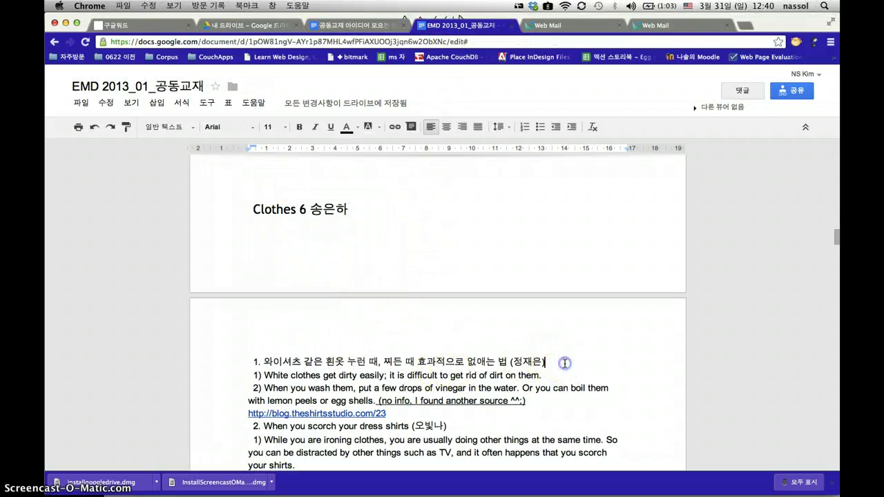
{"action": "scroll", "coordinate": [533, 373], "scroll_direction": "down", "scroll_amount": 3}
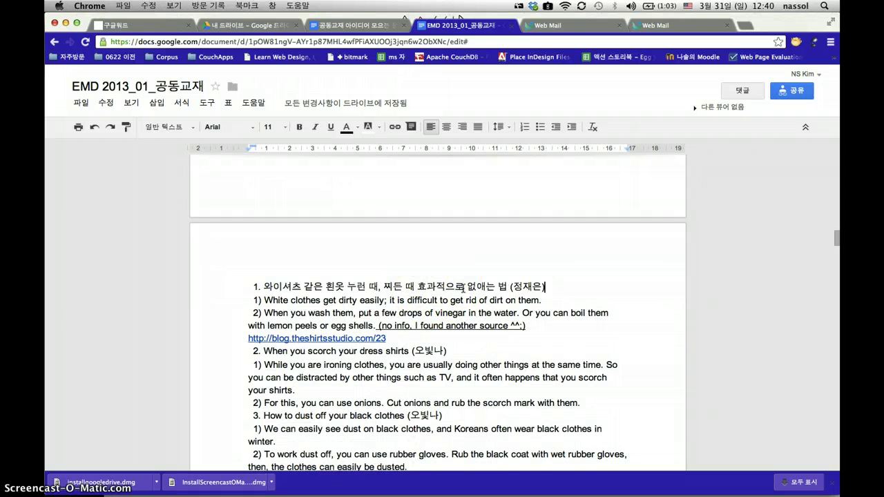
{"action": "key", "text": "Return"}
{"action": "type", "text": "dfs"}
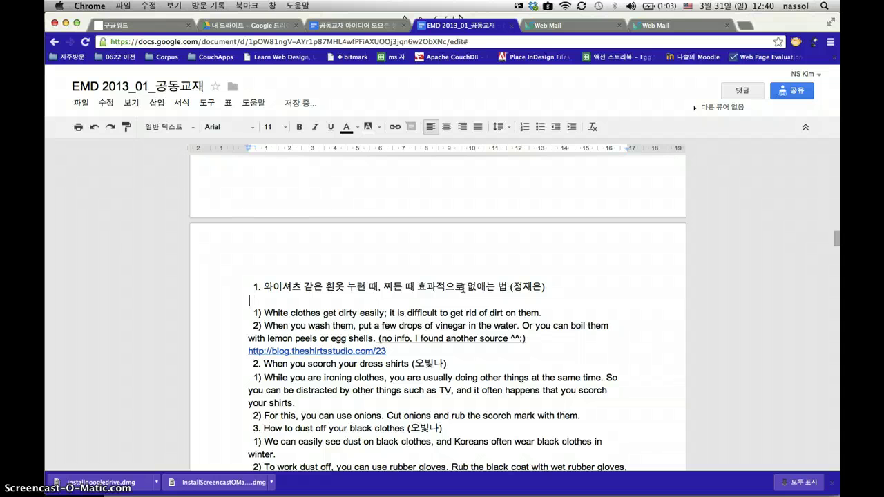
{"action": "key", "text": "BackSpace"}
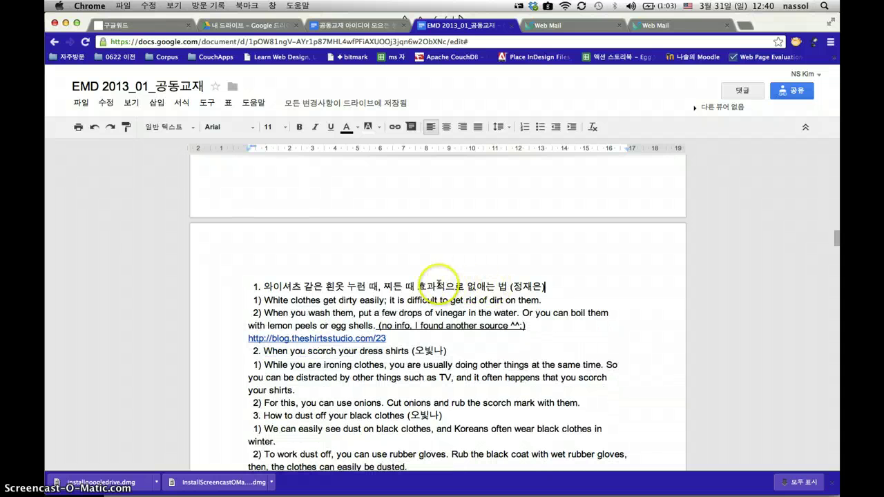
- Add the comment "효과적으로 없애는 법에는 .. 이런이런 방법도 있더라고요.." to the end of the first Clothes 6 item's title, from 효과적으로 onward
{"action": "left_click", "coordinate": [417, 286], "text": "shift"}
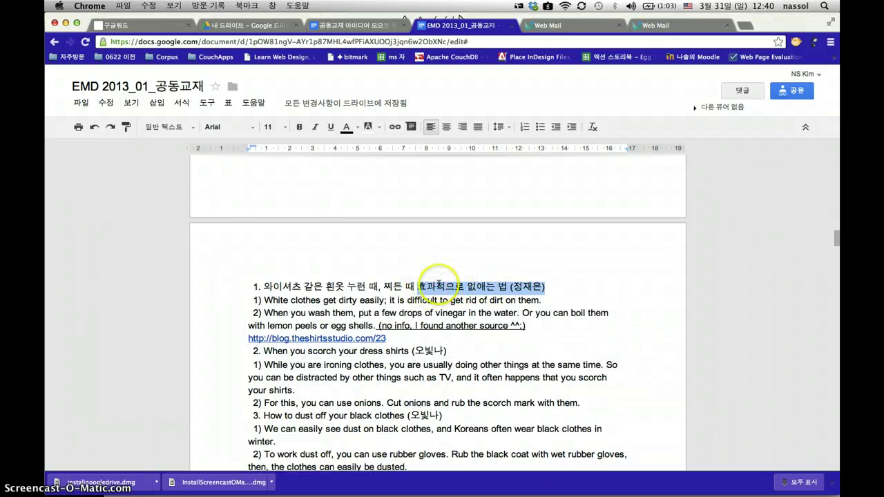
{"action": "right_click", "coordinate": [438, 284]}
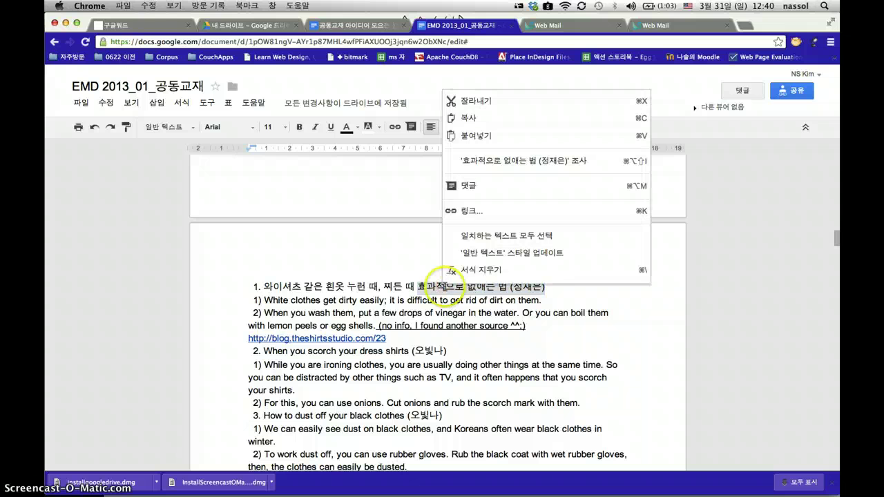
{"action": "left_click", "coordinate": [471, 186]}
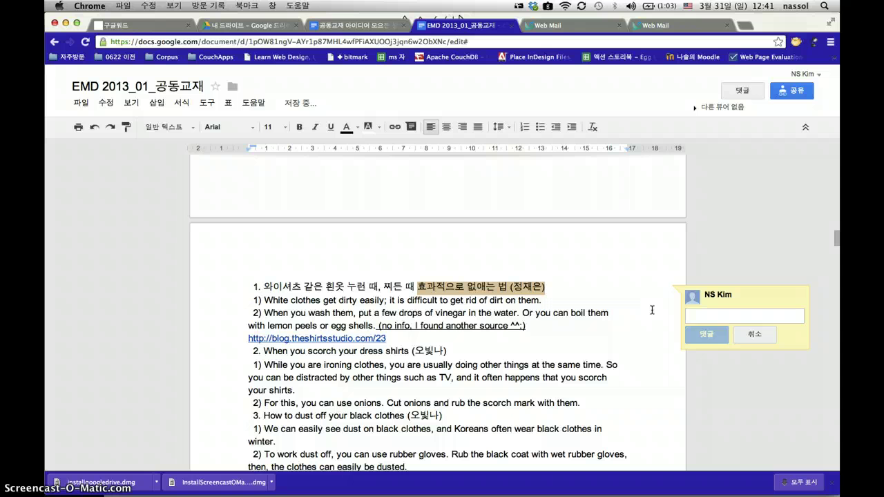
{"action": "type", "text": "으로 없애는 법"}
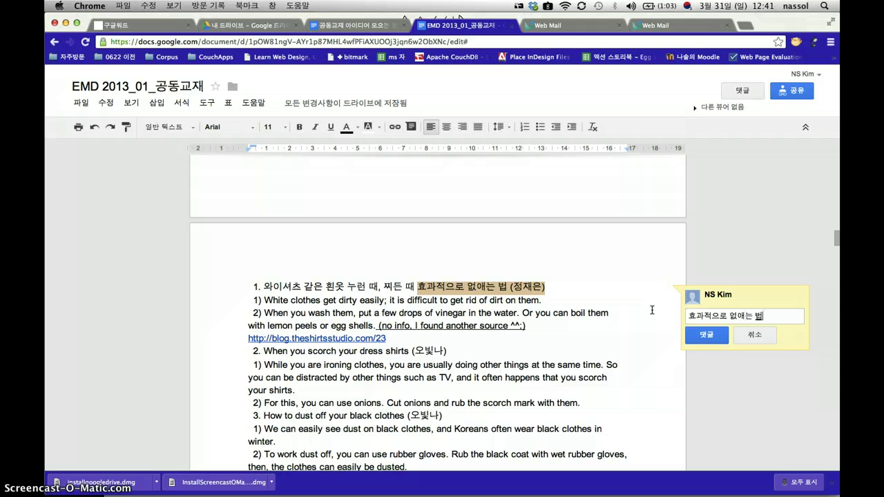
{"action": "type", "text": "런이렇"}
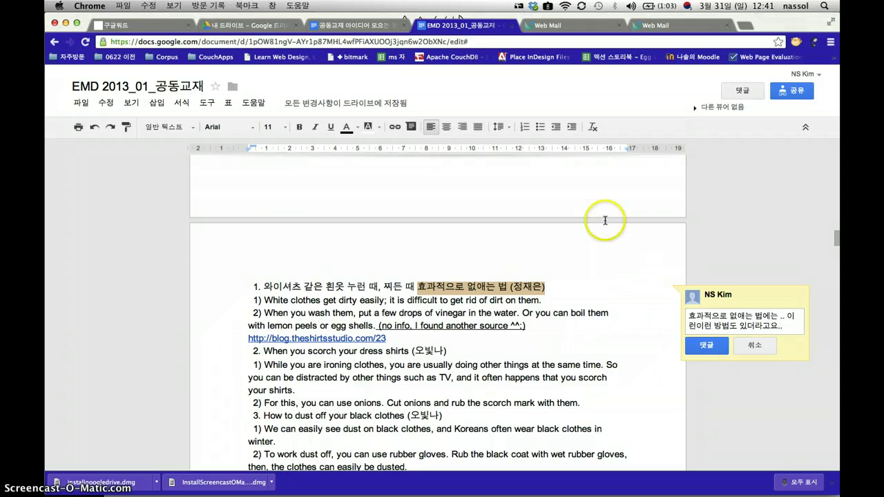
{"action": "left_click", "coordinate": [706, 350]}
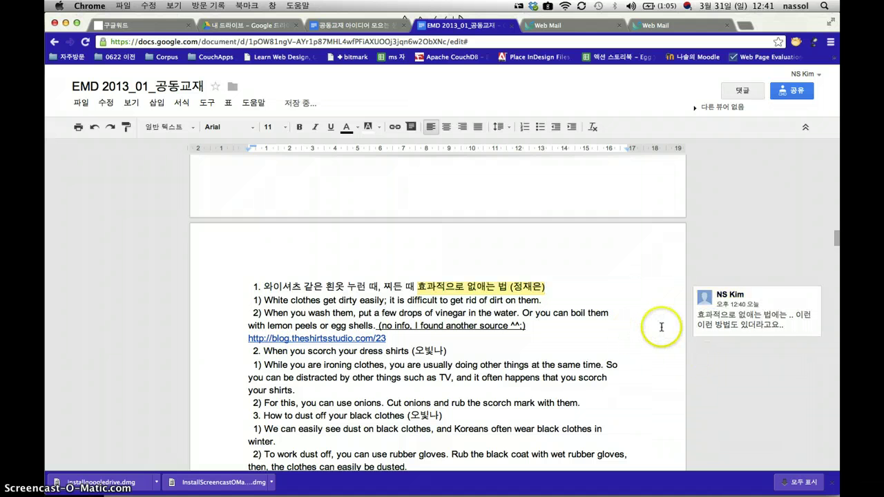
- Open the new comment to inspect its author and reply field, then leave it without replying
{"action": "left_click", "coordinate": [756, 313]}
{"action": "left_click", "coordinate": [717, 357]}
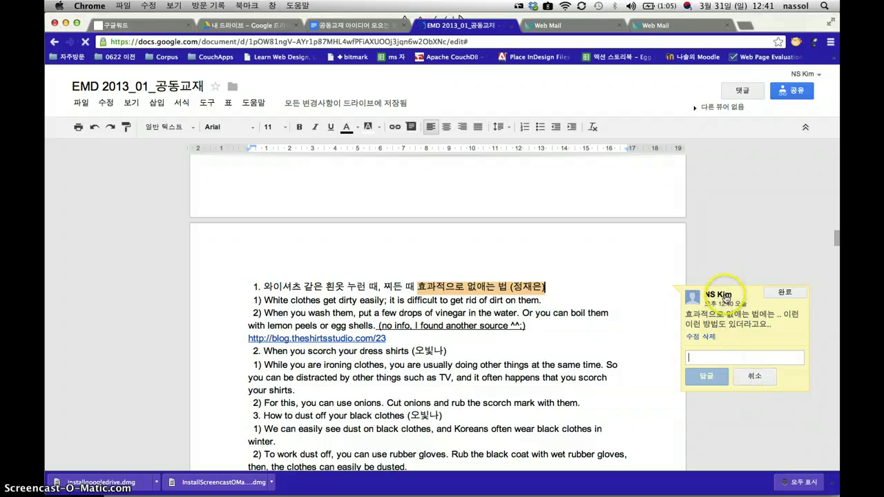
{"action": "mouse_move", "coordinate": [727, 296]}
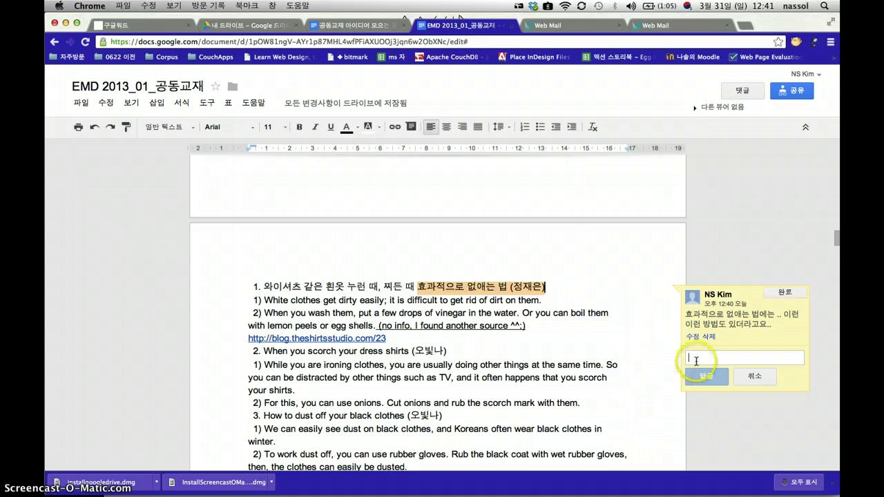
{"action": "left_click", "coordinate": [619, 248]}
- Check the tutorial page, then return to EMD 2013_01_공동교재 and browse to the outdoor 8 section
{"action": "left_click", "coordinate": [147, 26]}
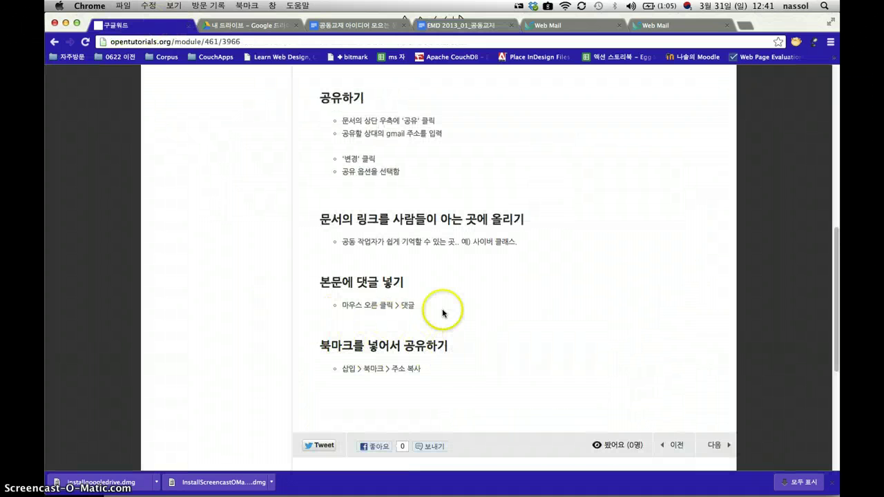
{"action": "left_click", "coordinate": [348, 31]}
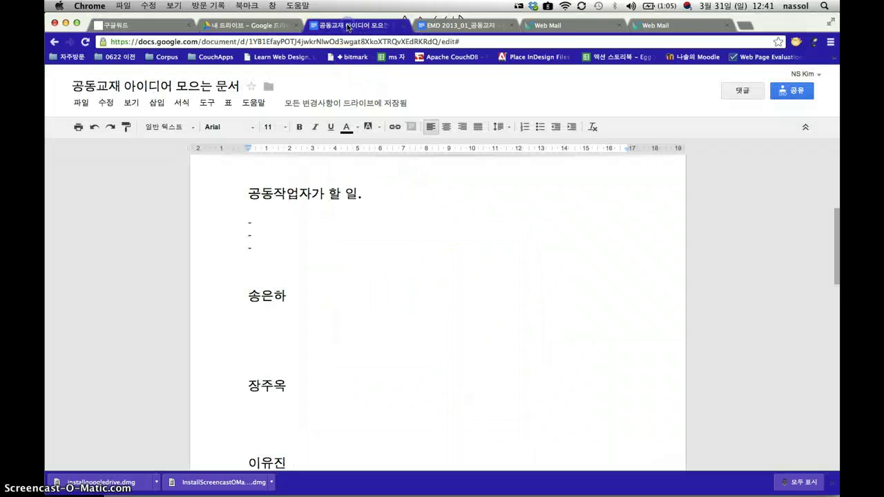
{"action": "left_click", "coordinate": [481, 28]}
{"action": "scroll", "coordinate": [582, 292], "scroll_direction": "down", "scroll_amount": 5}
{"action": "scroll", "coordinate": [582, 292], "scroll_direction": "down", "scroll_amount": 15}
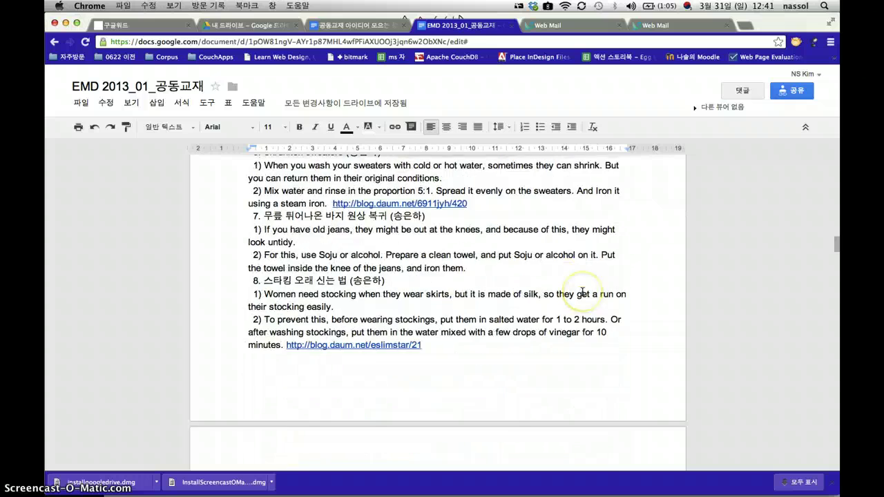
{"action": "scroll", "coordinate": [583, 292], "scroll_direction": "down", "scroll_amount": 10}
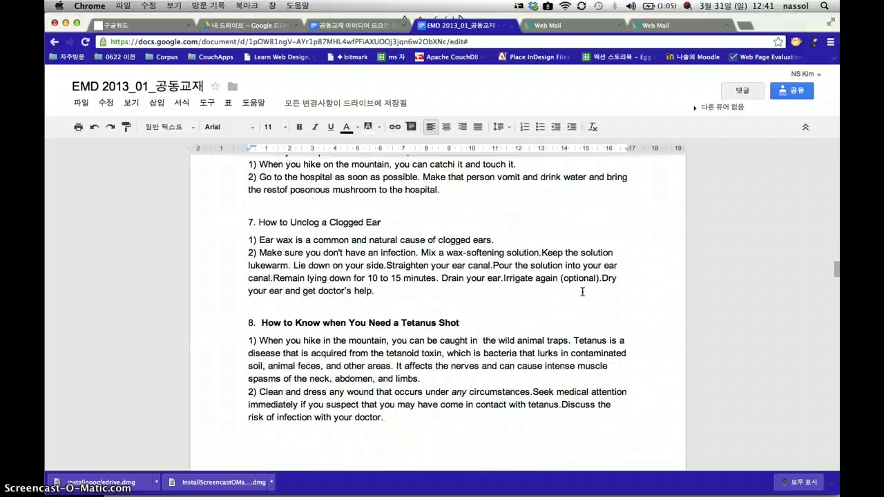
{"action": "scroll", "coordinate": [582, 292], "scroll_direction": "up", "scroll_amount": 20}
{"action": "left_click", "coordinate": [325, 251]}
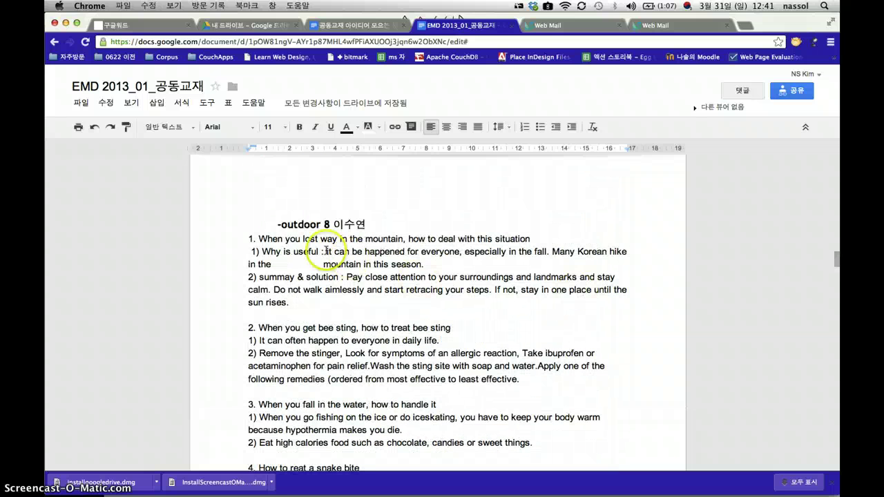
- Highlight the outdoor 8 heading to point out the section being discussed
{"action": "left_click", "coordinate": [329, 224]}
{"action": "left_click_drag", "start_coordinate": [273, 224], "coordinate": [397, 224]}
{"action": "left_click", "coordinate": [396, 224]}
{"action": "left_click", "coordinate": [263, 260]}
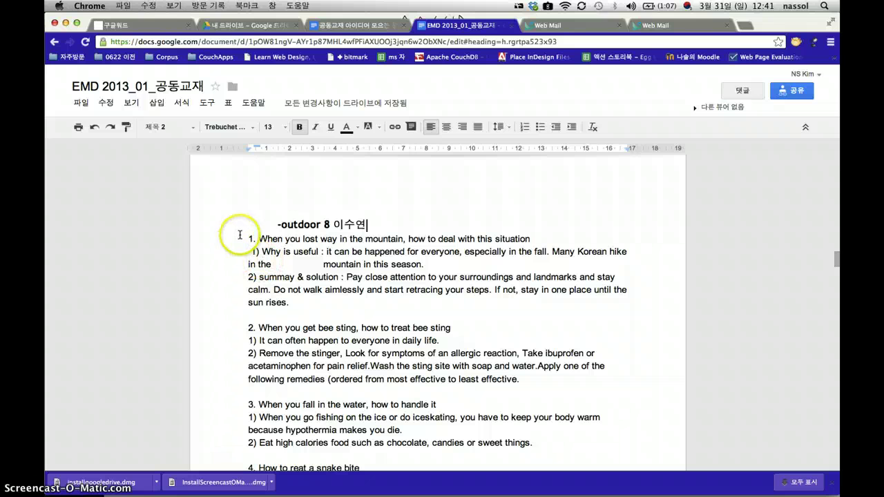
- Highlight the whole first outdoor 8 item about getting lost in the mountain, then select the document's web address
{"action": "left_click", "coordinate": [245, 239]}
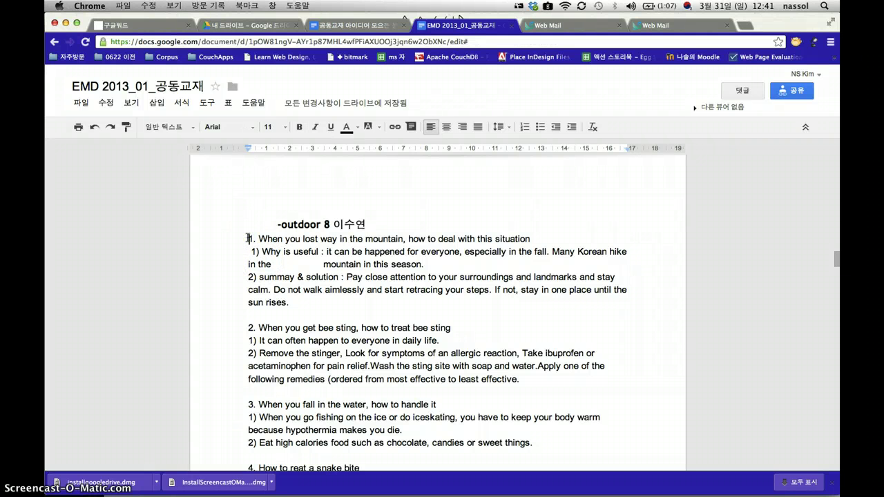
{"action": "left_click", "coordinate": [247, 234]}
{"action": "left_click_drag", "start_coordinate": [248, 239], "coordinate": [297, 307]}
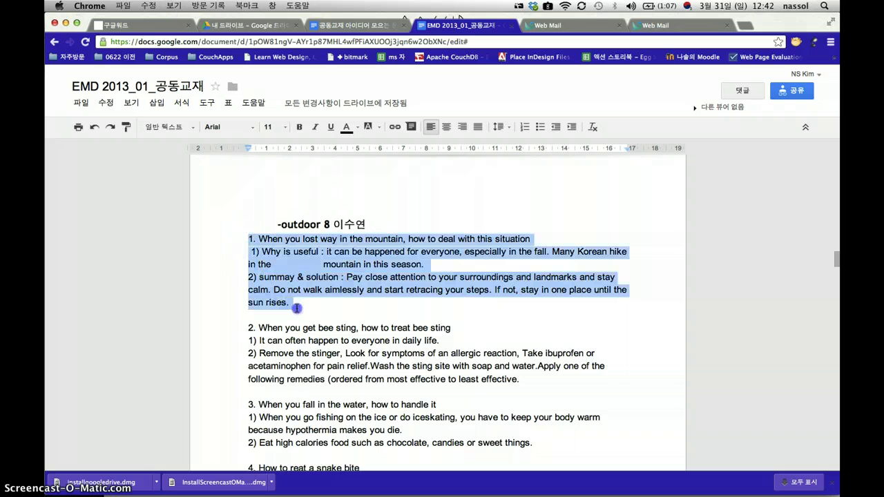
{"action": "left_click", "coordinate": [301, 302]}
{"action": "left_click", "coordinate": [247, 239]}
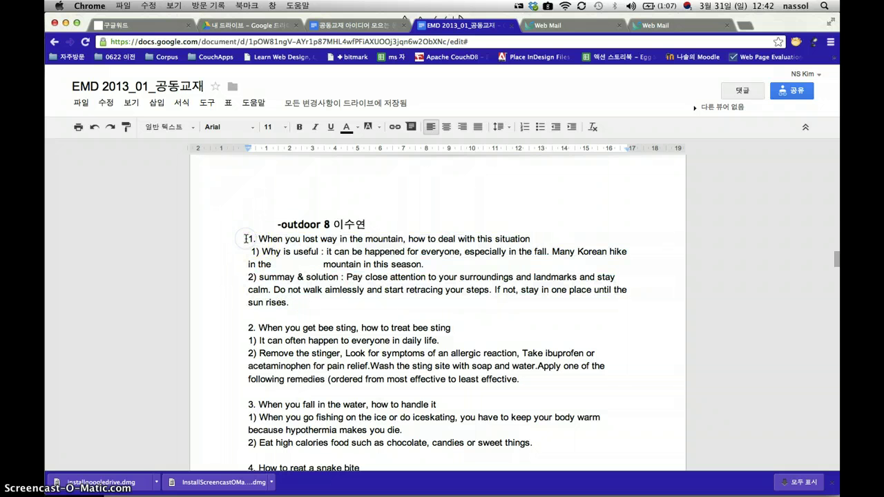
{"action": "left_click", "coordinate": [285, 40]}
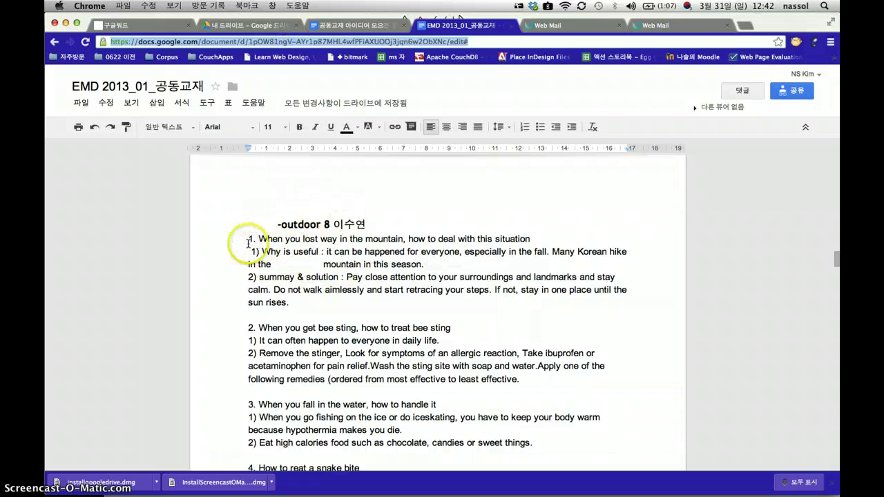
- Insert a bookmark before the "2) summay & solution" paragraph in the first outdoor 8 item
{"action": "mouse_move", "coordinate": [248, 278]}
{"action": "left_mouse_down"}
{"action": "mouse_move", "coordinate": [327, 310]}
{"action": "mouse_move", "coordinate": [242, 278]}
{"action": "left_mouse_up"}
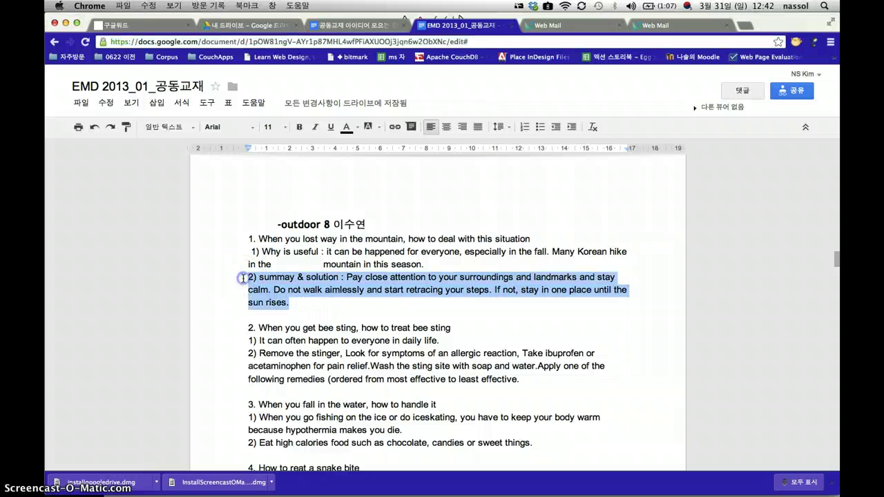
{"action": "left_click", "coordinate": [311, 308]}
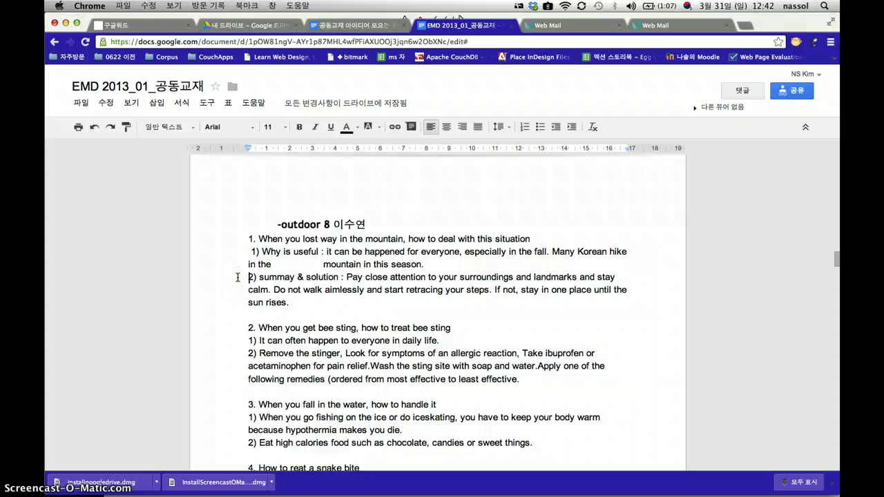
{"action": "left_click", "coordinate": [245, 277]}
{"action": "left_click", "coordinate": [158, 103]}
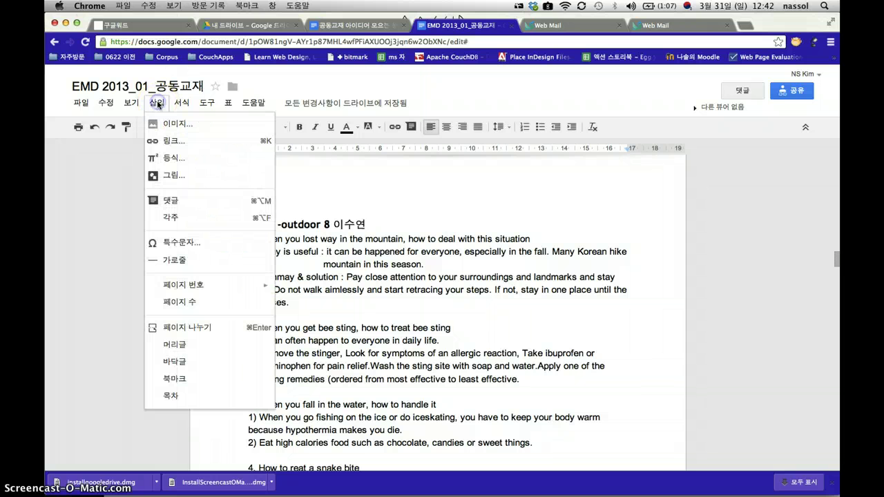
{"action": "left_click", "coordinate": [187, 382]}
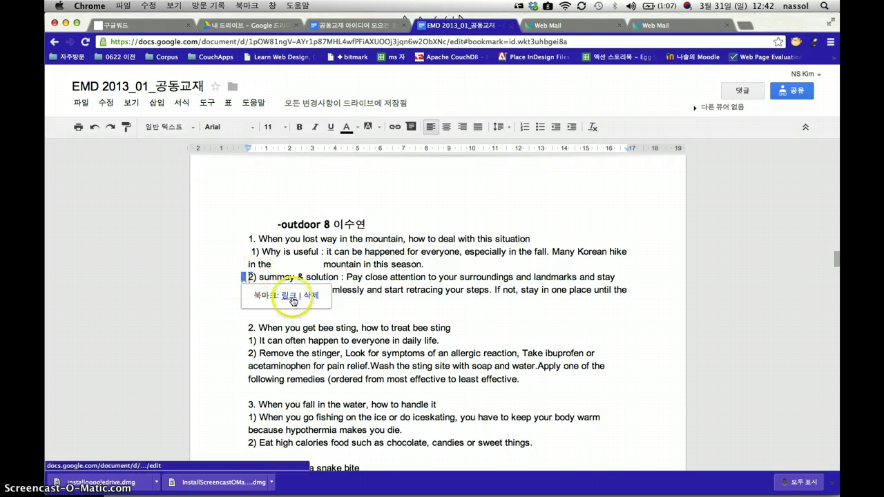
- Open the link of the bookmark at the "2) summay & solution" paragraph and copy the full bookmark web address
{"action": "left_click", "coordinate": [291, 299]}
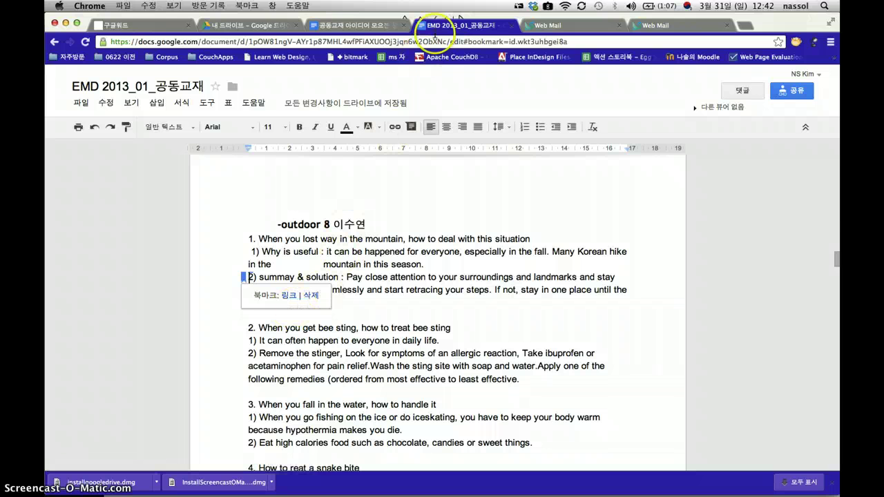
{"action": "left_click", "coordinate": [467, 42]}
{"action": "left_click_drag", "start_coordinate": [466, 41], "coordinate": [58, 43]}
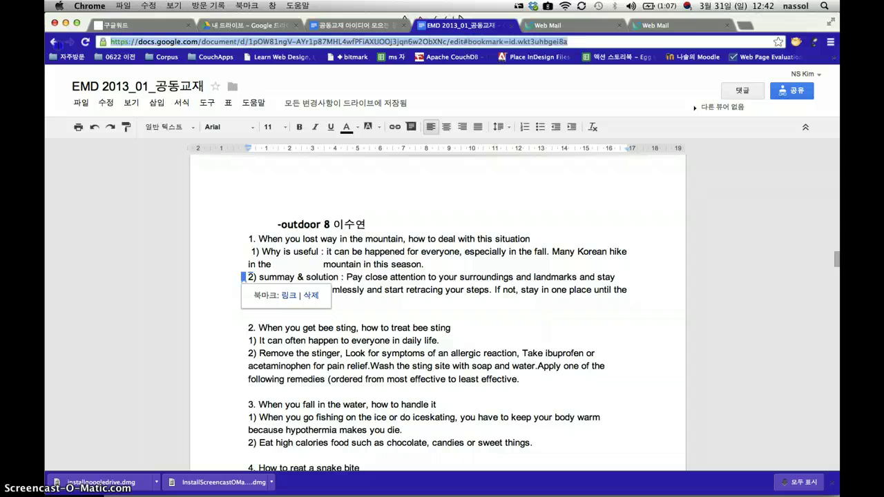
{"action": "right_click", "coordinate": [289, 40]}
{"action": "left_click", "coordinate": [310, 59]}
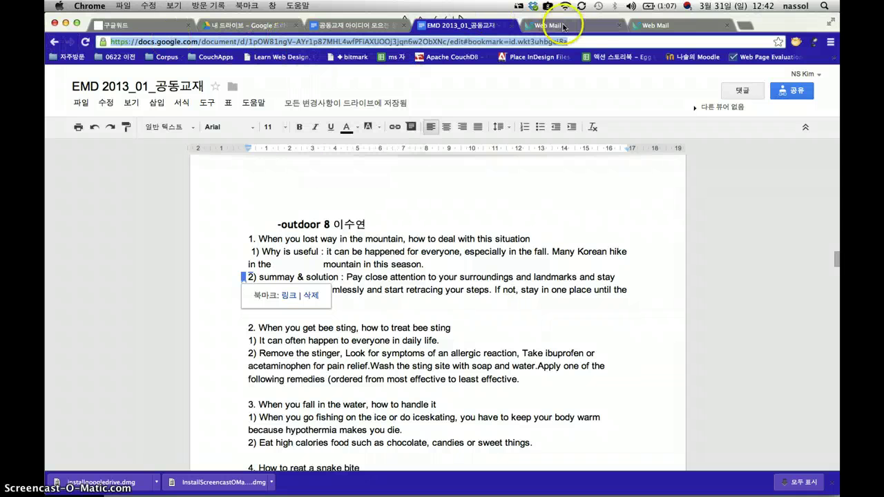
- Load the copied bookmark address in the first Web Mail tab and follow the link of the bookmark at the "2) summay & solution" paragraph
{"action": "left_click", "coordinate": [546, 26]}
{"action": "left_click", "coordinate": [474, 42]}
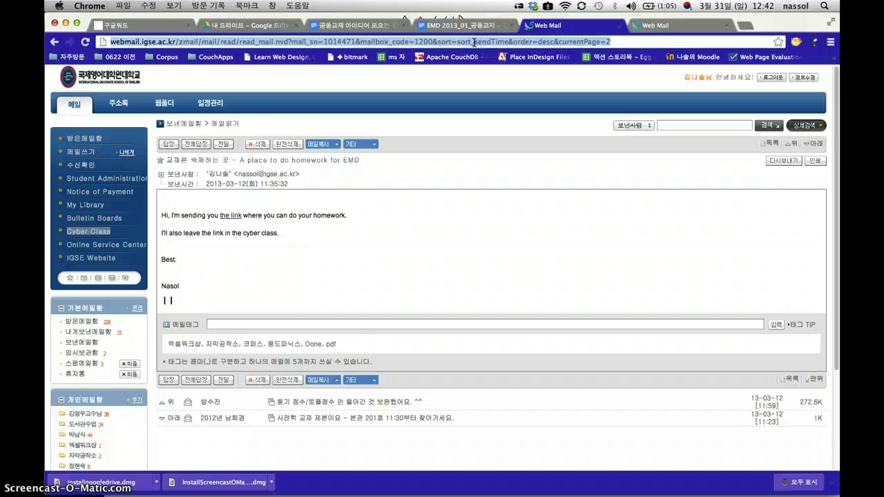
{"action": "key", "text": "super+v"}
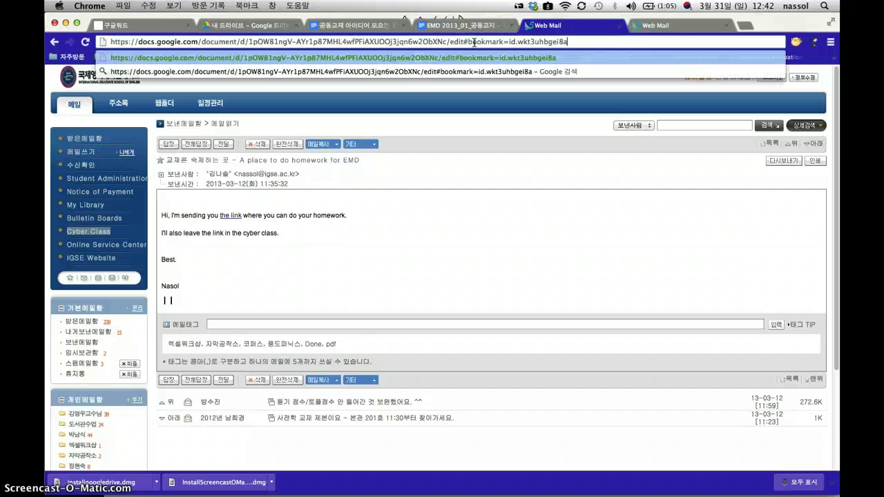
{"action": "key", "text": "Return"}
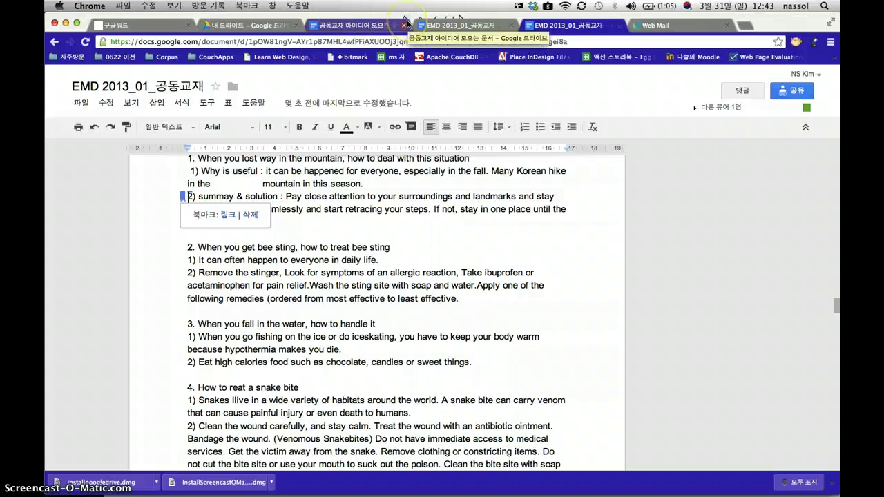
{"action": "left_click", "coordinate": [228, 217]}
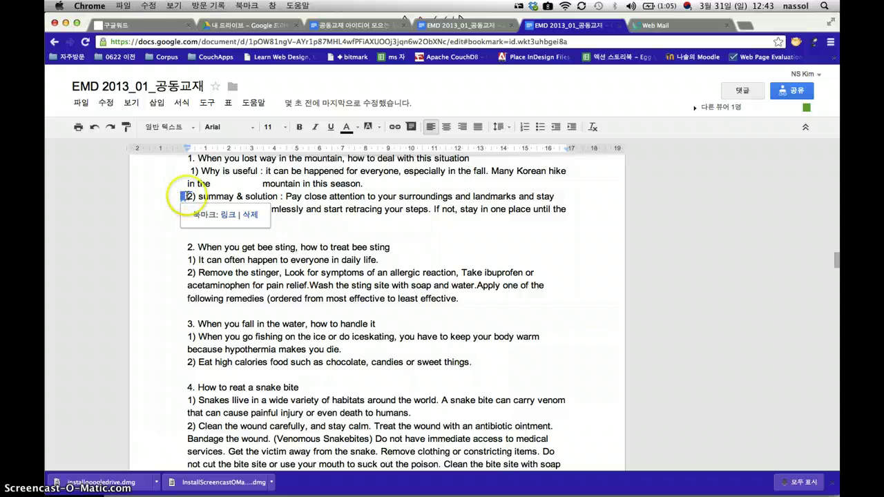
- Return to the 구글워드 tutorial page and review its sections from the bookmark-sharing instructions back to the page title
{"action": "left_click", "coordinate": [138, 25]}
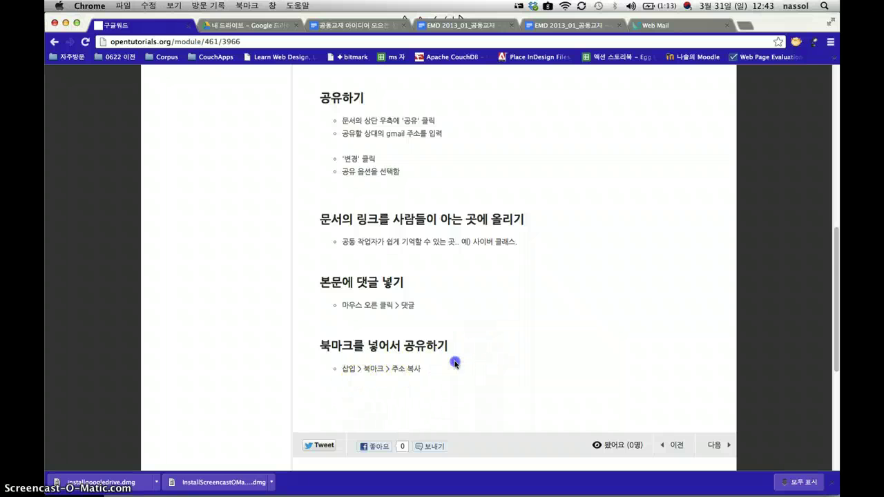
{"action": "scroll", "coordinate": [533, 341], "scroll_direction": "down", "scroll_amount": 1}
{"action": "scroll", "coordinate": [532, 342], "scroll_direction": "up", "scroll_amount": 5}
{"action": "scroll", "coordinate": [533, 341], "scroll_direction": "up", "scroll_amount": 8}
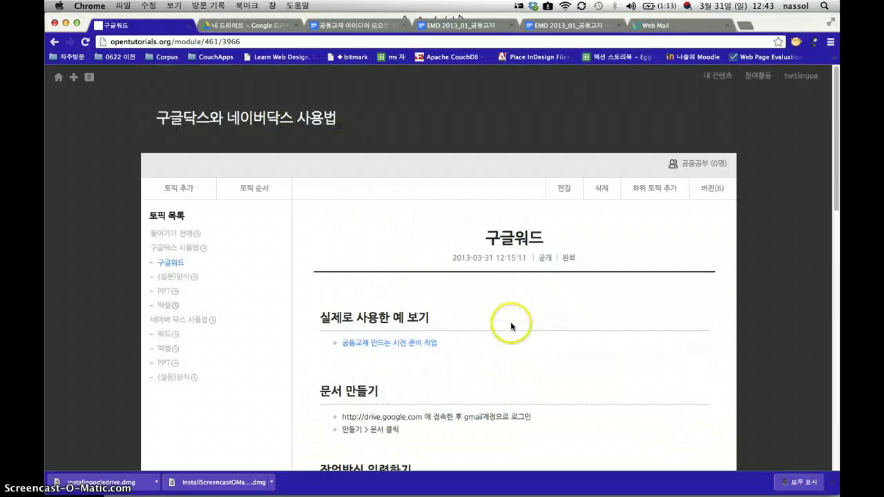